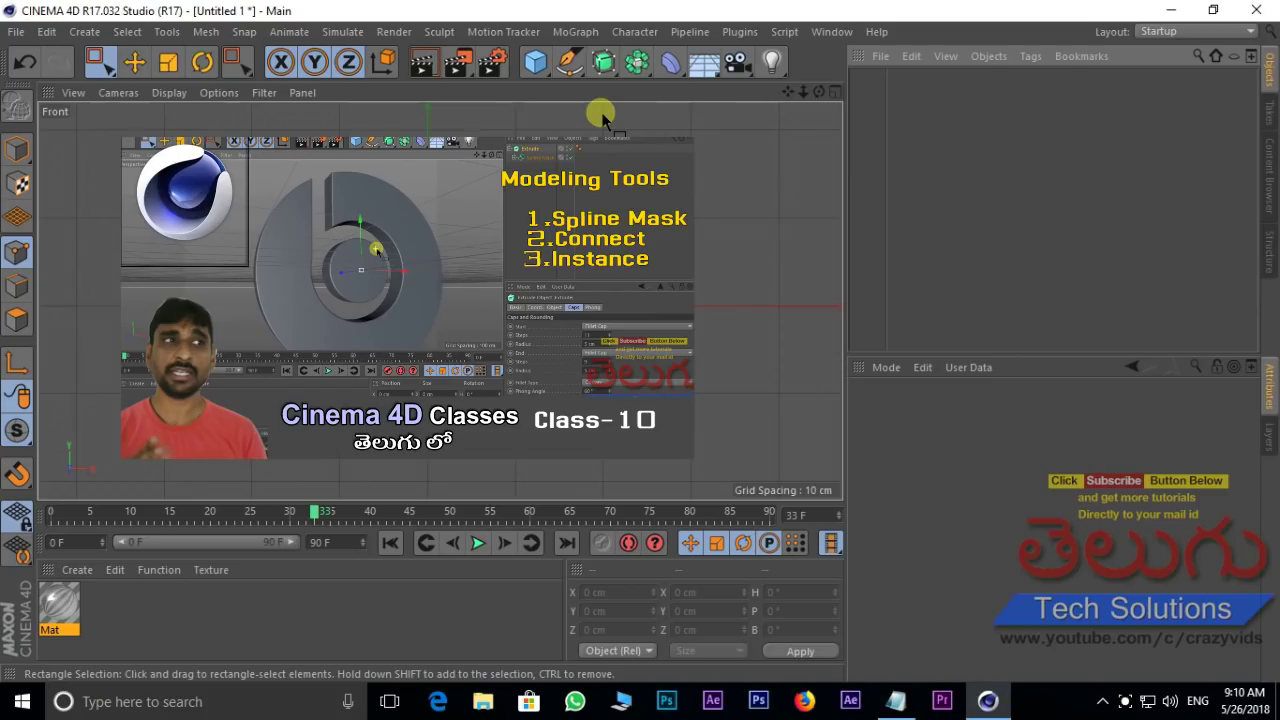
# - Open the Array generator flyout listing Metaball, Symmetry and Python Generator
pyautogui.click(638, 60)
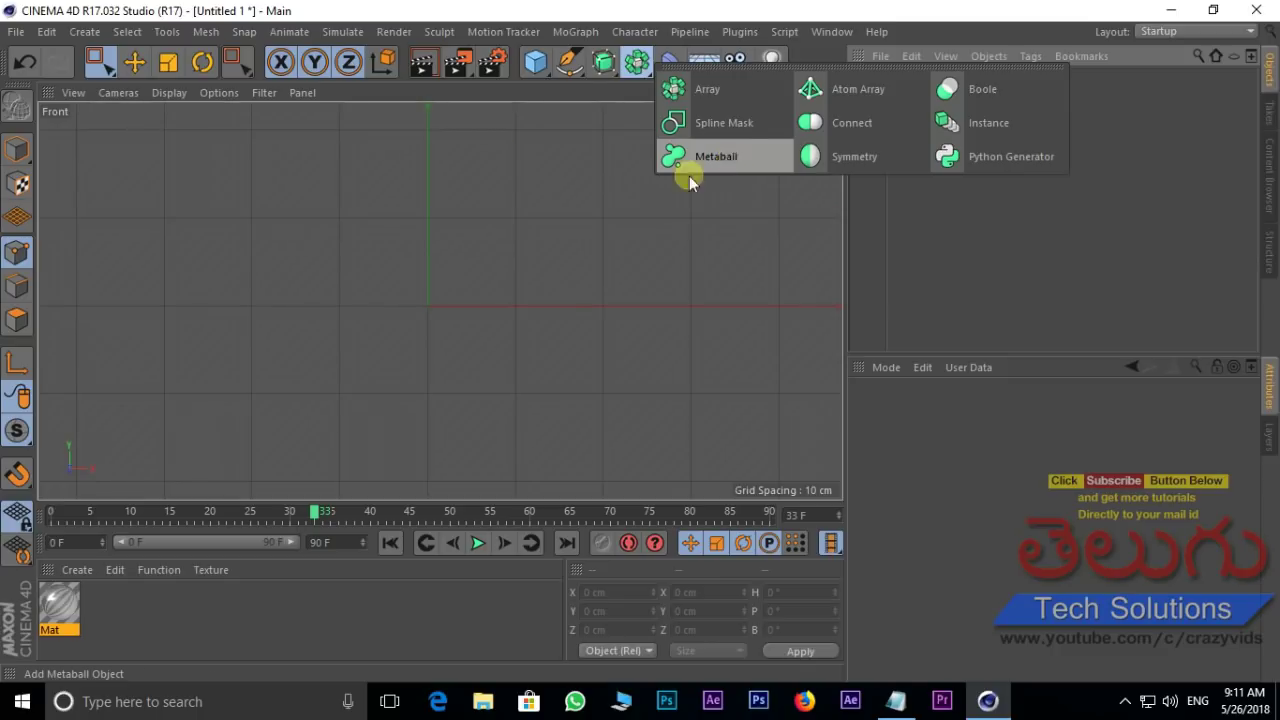
# - Add a Sphere and enlarge the Perspective view to fill the viewport
pyautogui.click(540, 68)
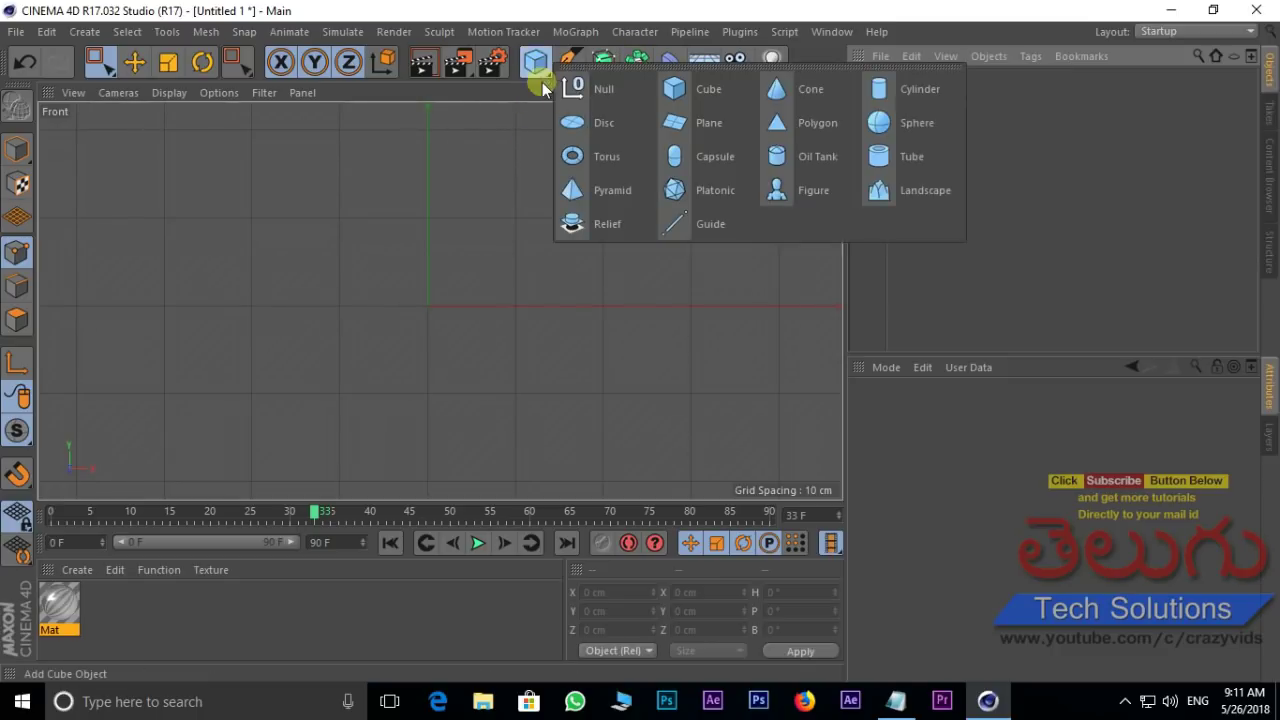
pyautogui.click(912, 133)
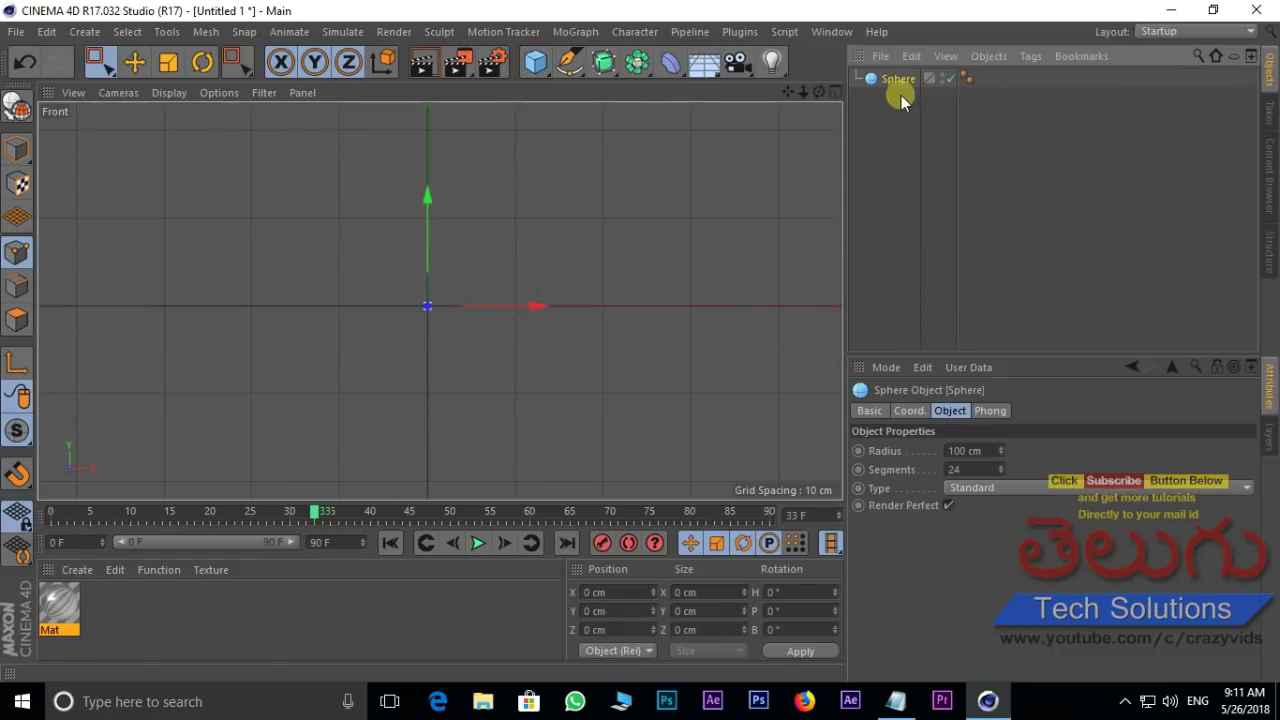
pyautogui.middleClick(430, 310)
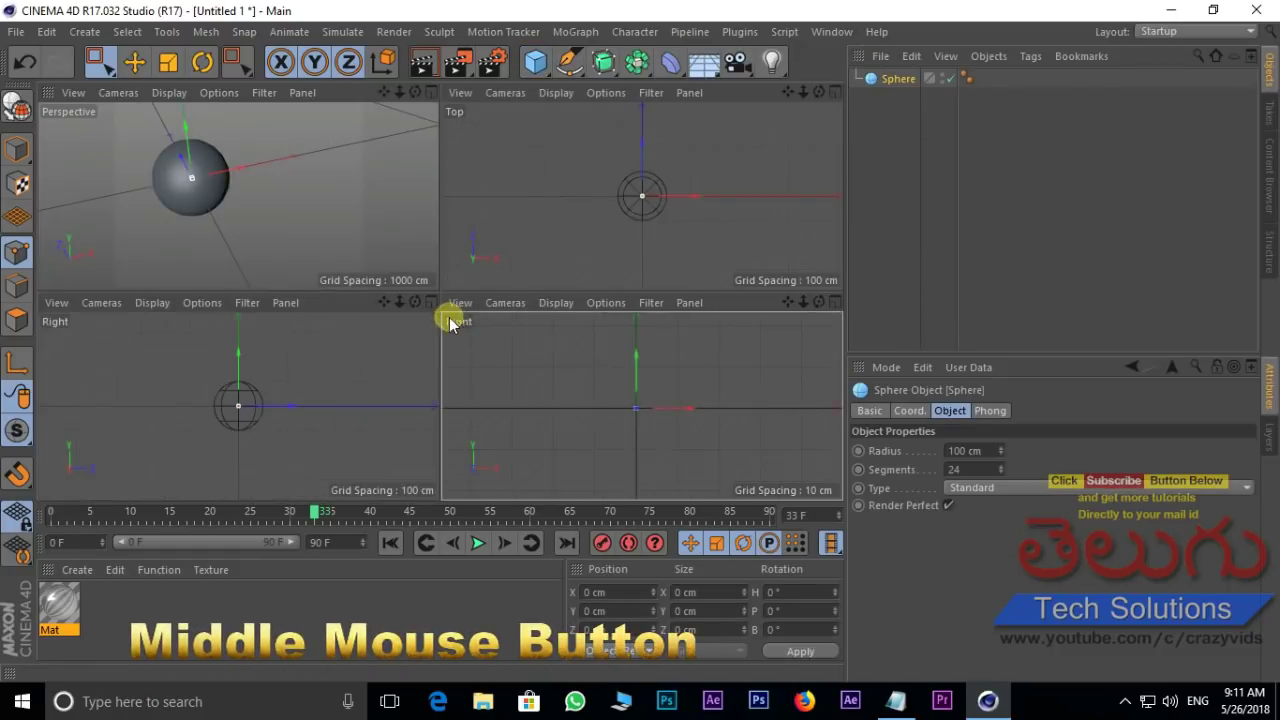
pyautogui.middleClick(237, 186)
pyautogui.scroll(2, 305, 218)
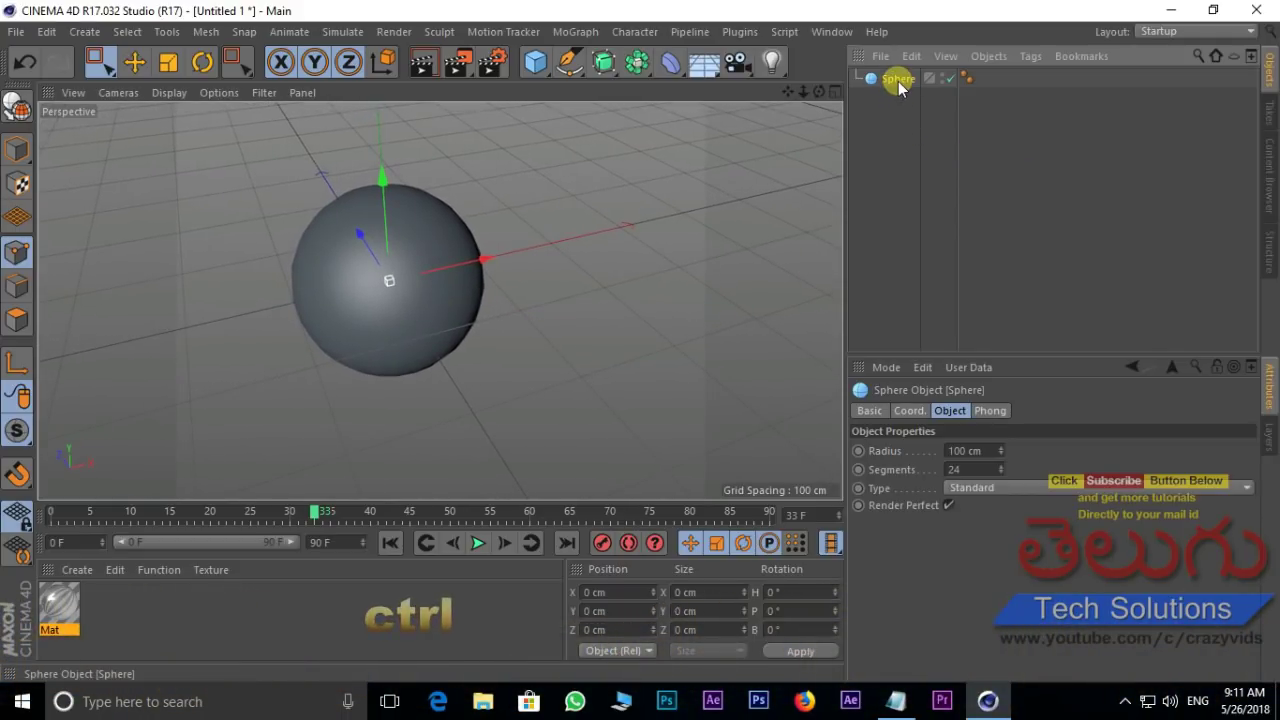
# - Duplicate the sphere twice, undo moving Sphere.2, and add a Metaball object
pyautogui.moveTo(903, 100)
pyautogui.keyDown('ctrl'); pyautogui.mouseDown()
pyautogui.moveTo(903, 82)
pyautogui.moveTo(906, 117)
pyautogui.mouseUp(); pyautogui.keyUp('ctrl')
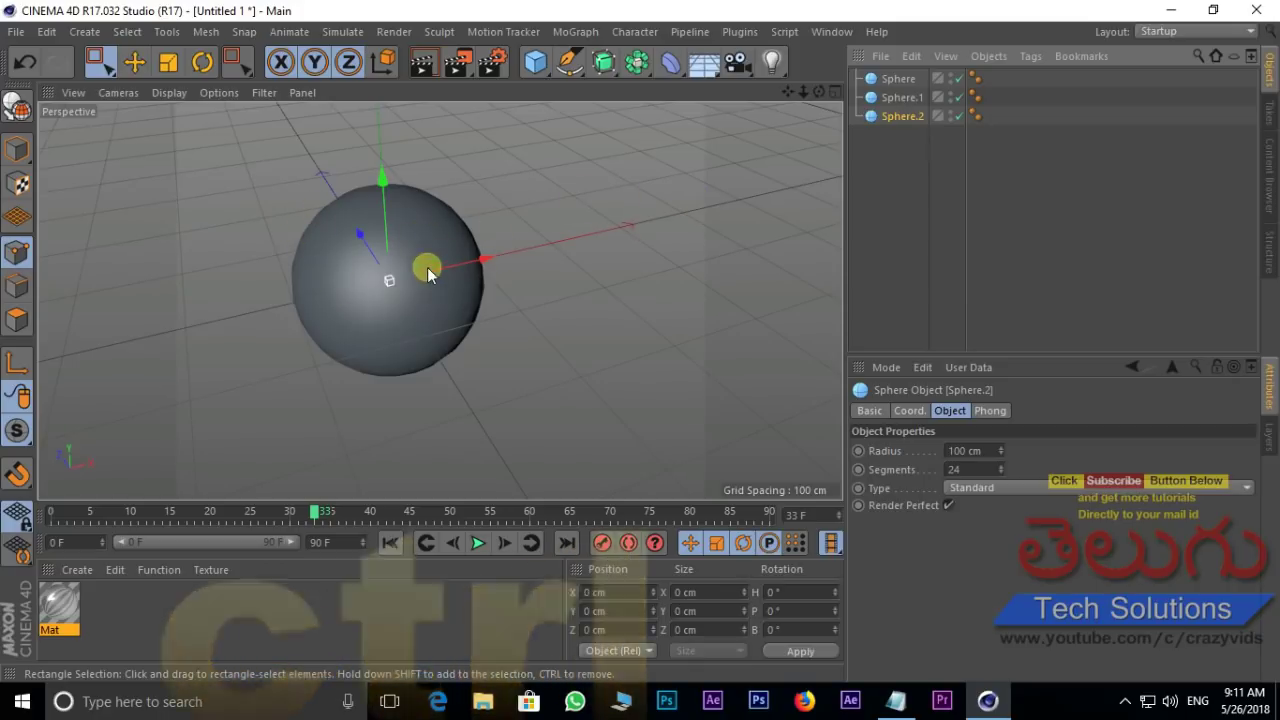
pyautogui.moveTo(502, 269); pyautogui.dragTo(342, 293)
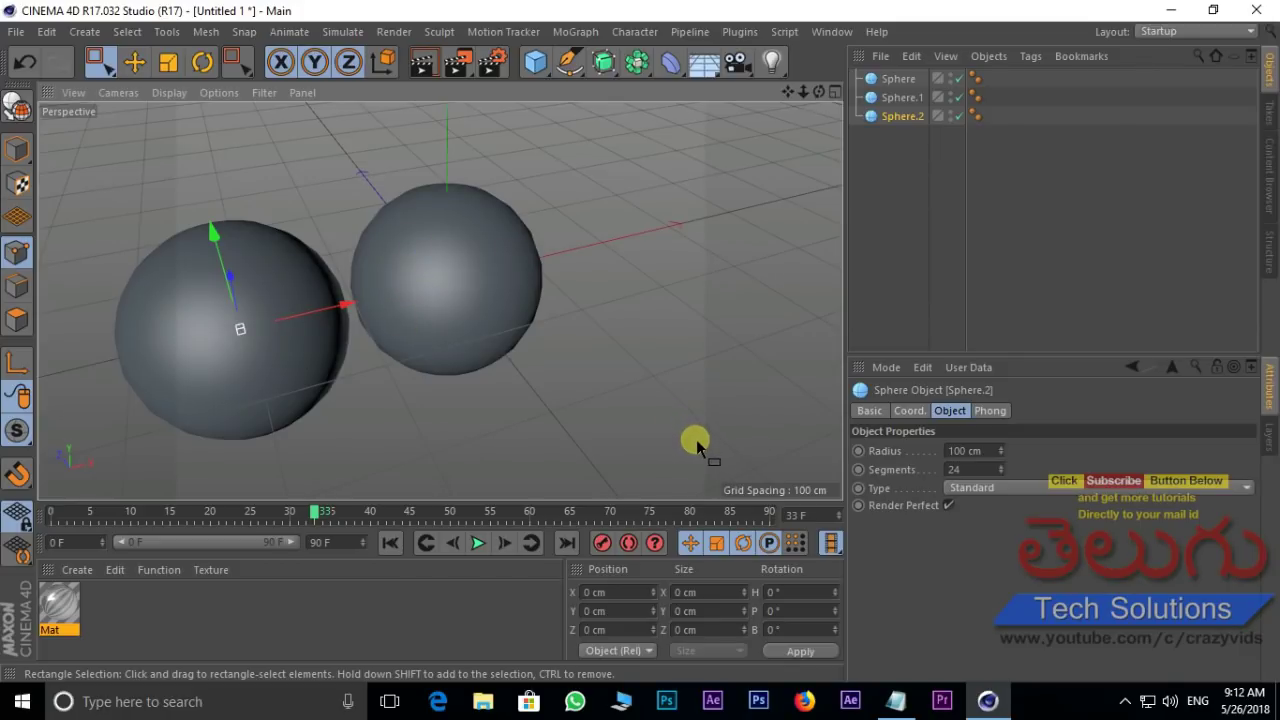
pyautogui.press('z')
pyautogui.hotkey('ctrl', 'z')
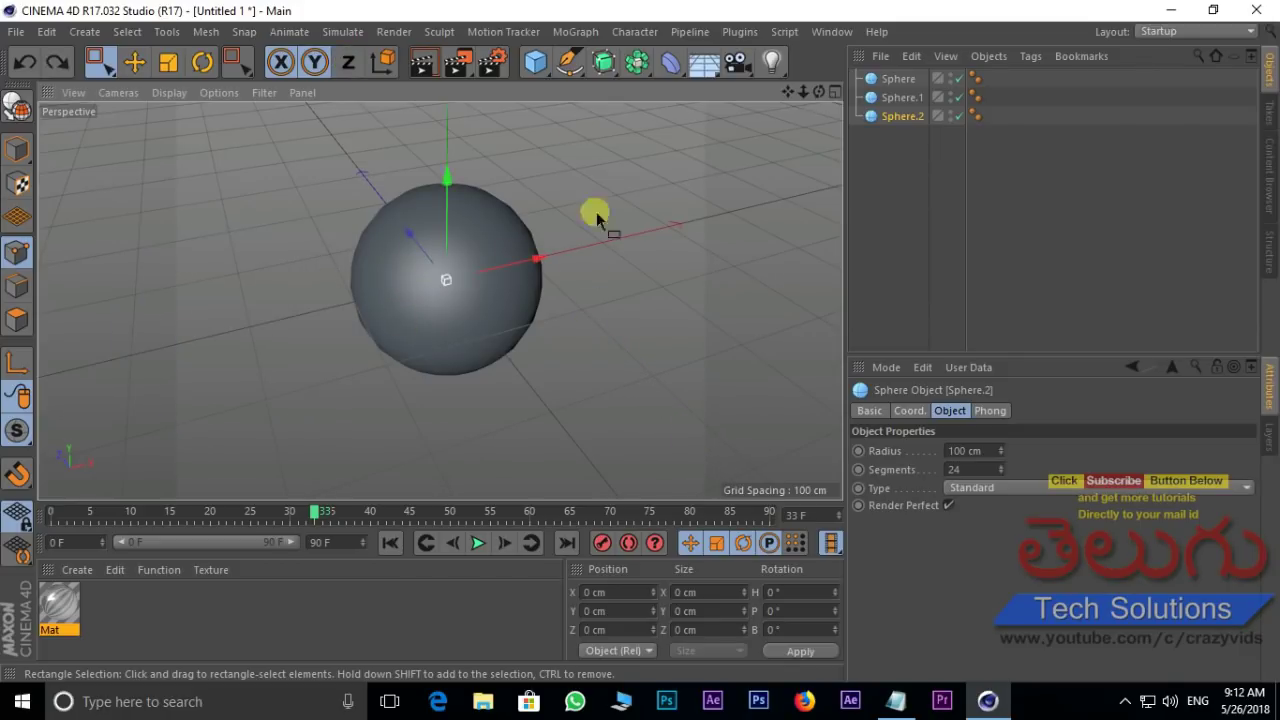
pyautogui.moveTo(645, 72); pyautogui.dragTo(738, 165)
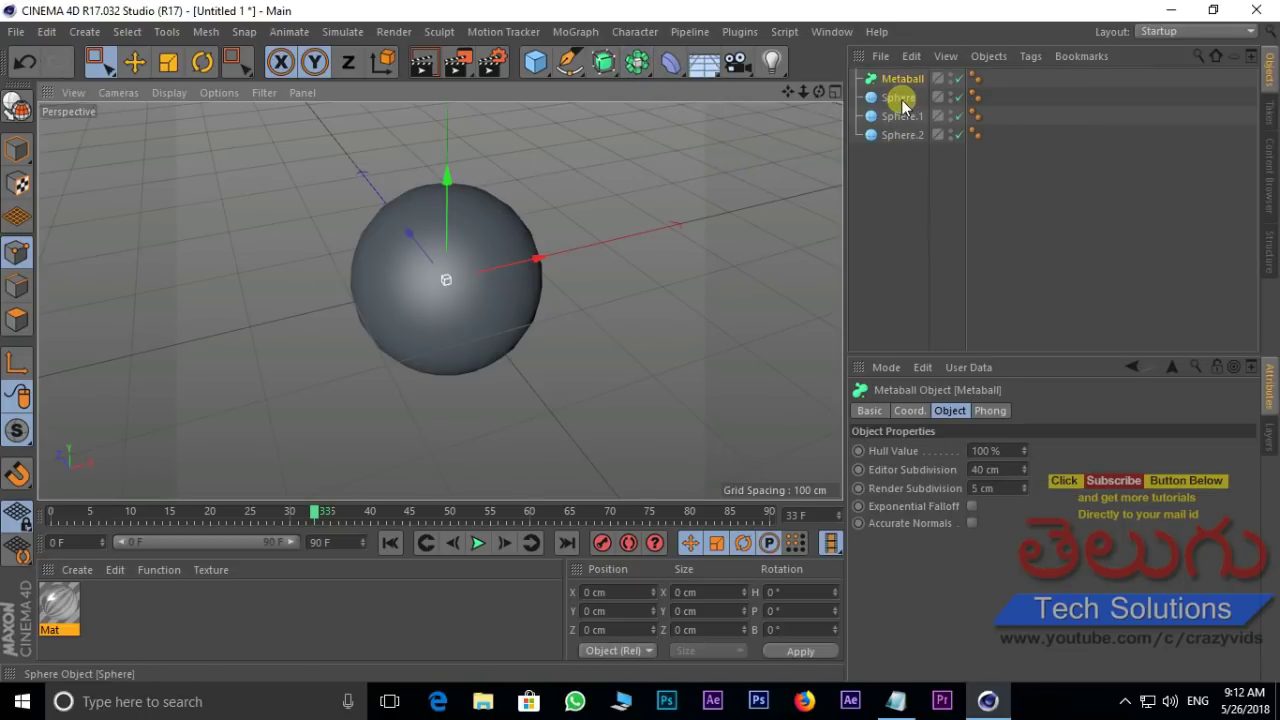
# - Select all three spheres and nest them inside the Metaball
pyautogui.click(903, 134)
pyautogui.keyDown('shift'); pyautogui.click(895, 95); pyautogui.keyUp('shift')
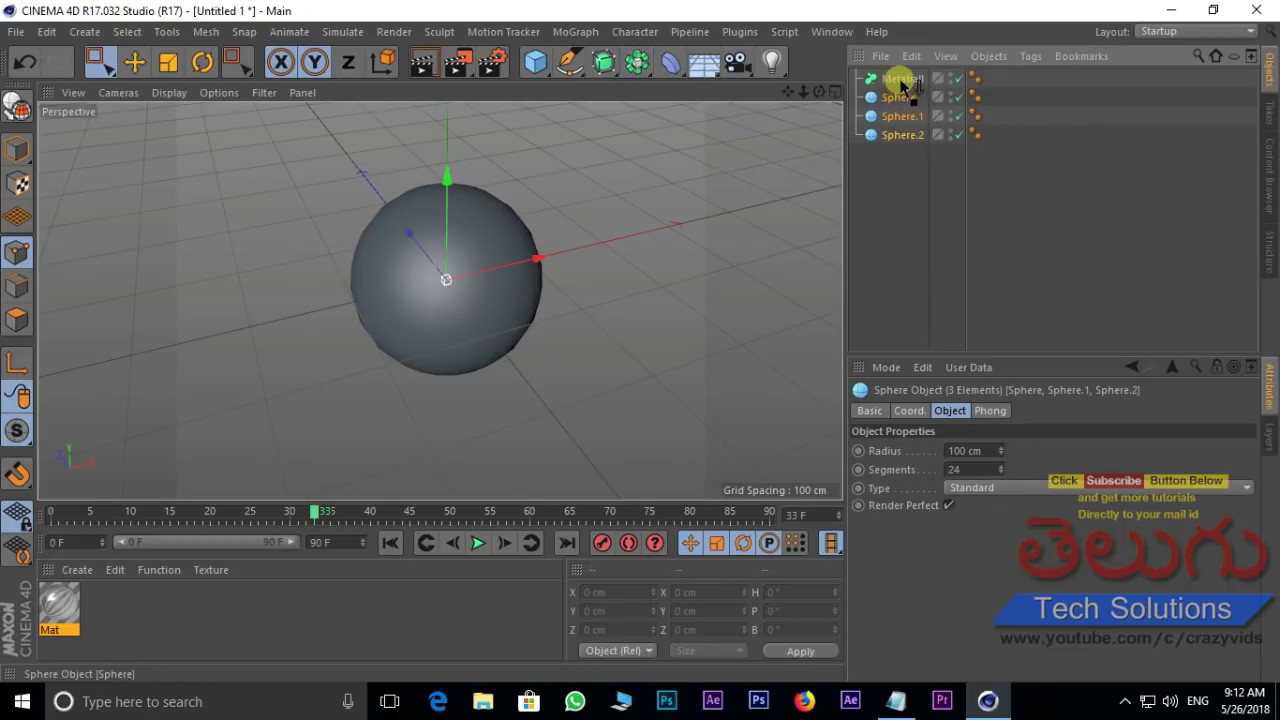
pyautogui.moveTo(903, 83); pyautogui.dragTo(900, 80)
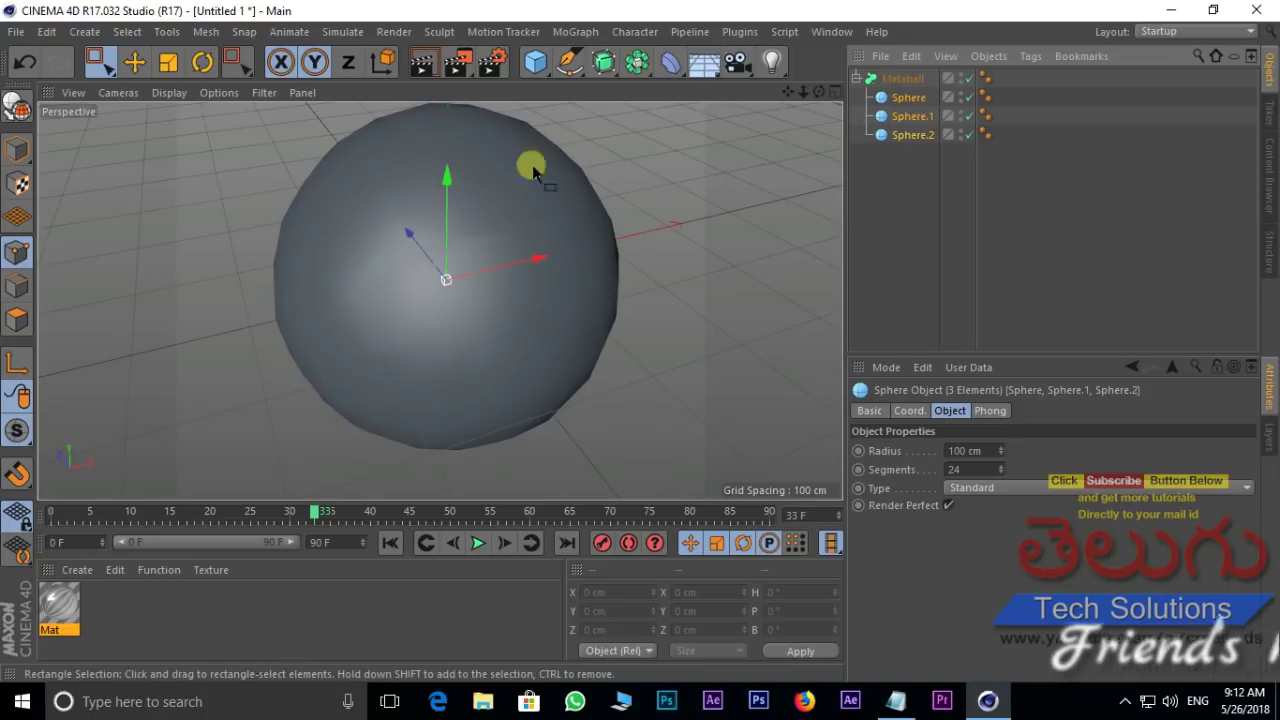
# - Move Sphere left and Sphere.1 right along X, then select the Metaball
pyautogui.click(909, 234)
pyautogui.click(909, 99)
pyautogui.moveTo(583, 286)
pyautogui.mouseDown()
pyautogui.moveTo(556, 261)
pyautogui.moveTo(250, 340)
pyautogui.moveTo(551, 266)
pyautogui.moveTo(297, 317)
pyautogui.moveTo(491, 260)
pyautogui.moveTo(180, 337)
pyautogui.mouseUp()
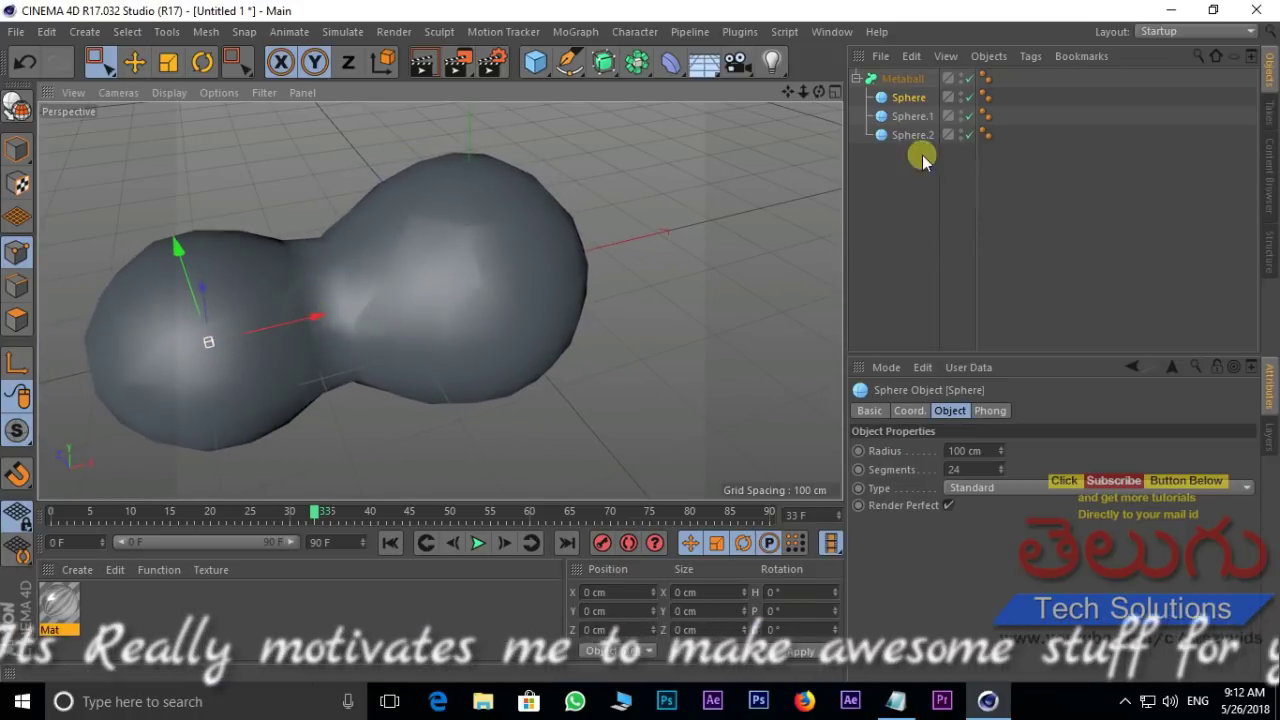
pyautogui.click(905, 116)
pyautogui.moveTo(549, 263)
pyautogui.mouseDown()
pyautogui.moveTo(749, 208)
pyautogui.moveTo(680, 232)
pyautogui.moveTo(601, 237)
pyautogui.moveTo(724, 198)
pyautogui.moveTo(565, 227)
pyautogui.moveTo(731, 189)
pyautogui.moveTo(699, 199)
pyautogui.mouseUp()
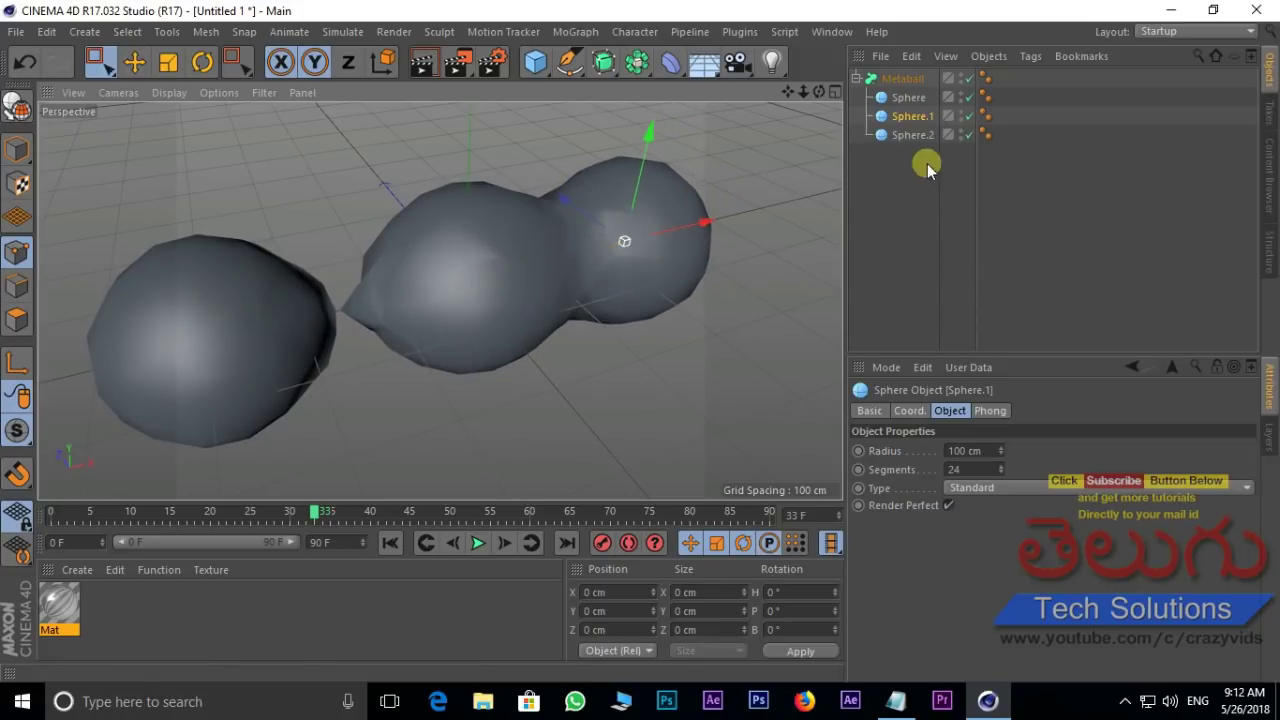
pyautogui.click(908, 77)
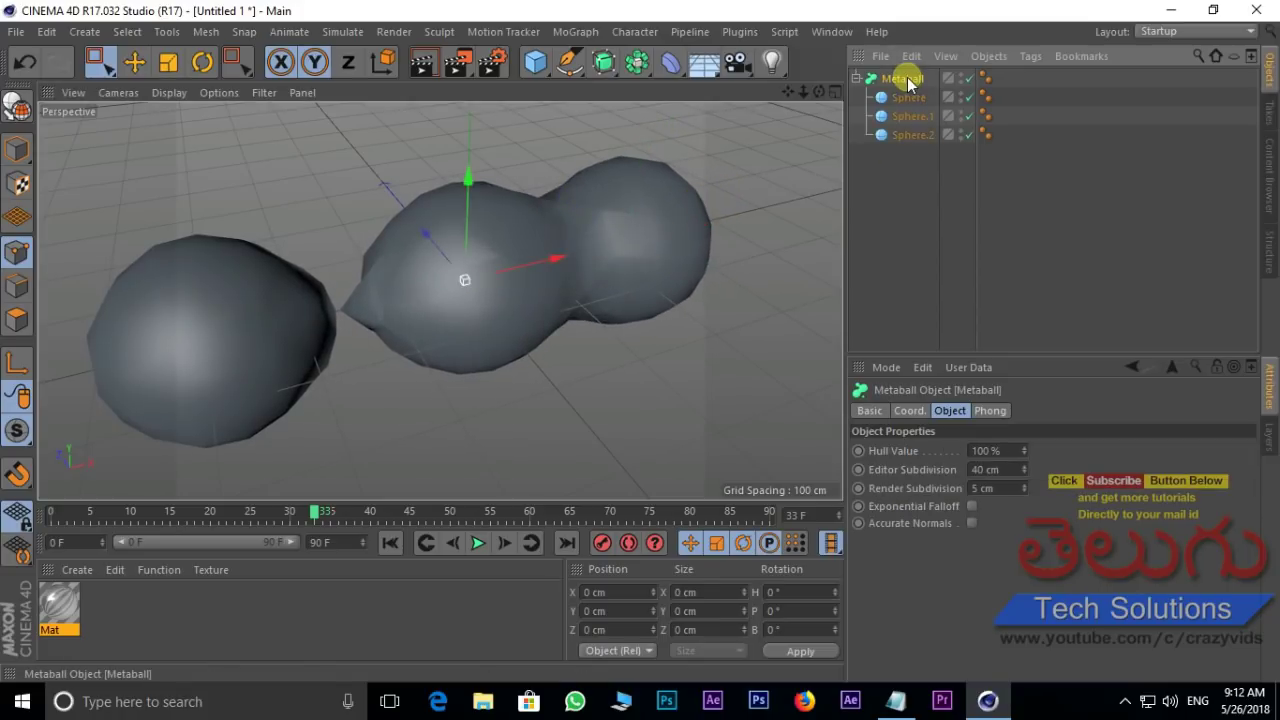
pyautogui.click(1025, 472)
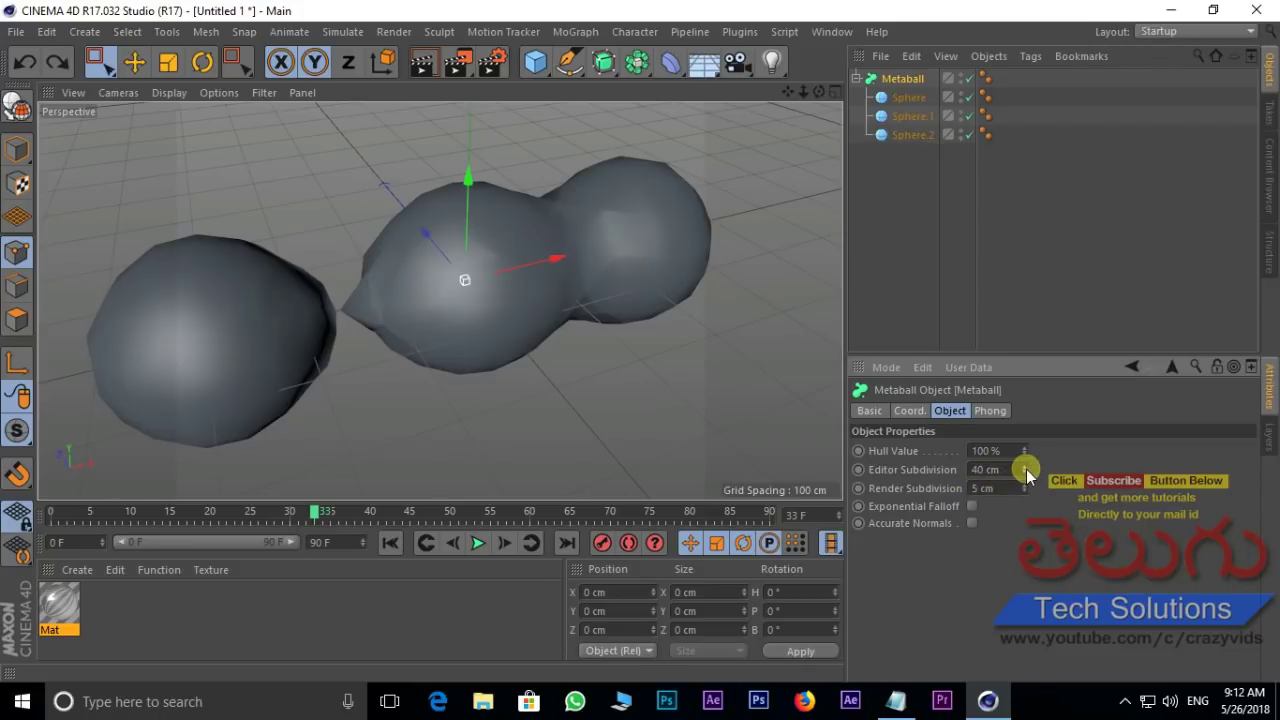
# - Set editor subdivision to 2 cm, merge Sphere into the blob, and delete the Mat material
pyautogui.moveTo(1025, 470); pyautogui.dragTo(1024, 470)
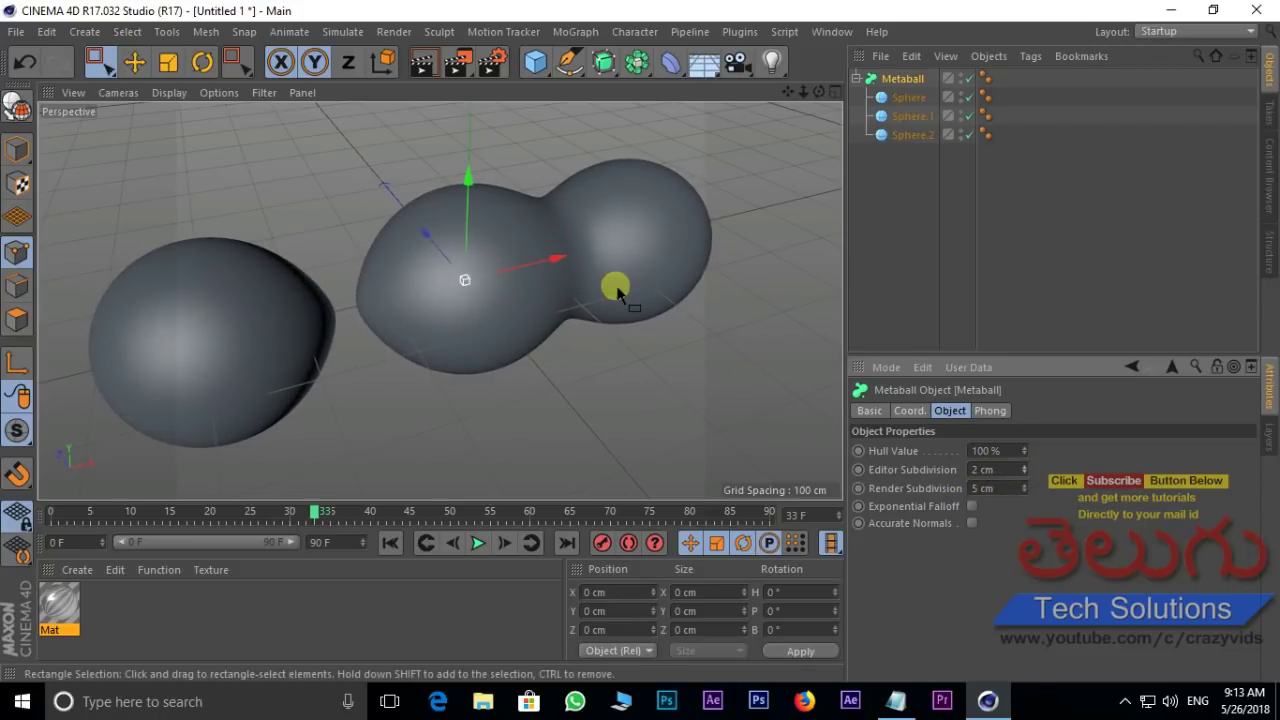
pyautogui.click(906, 98)
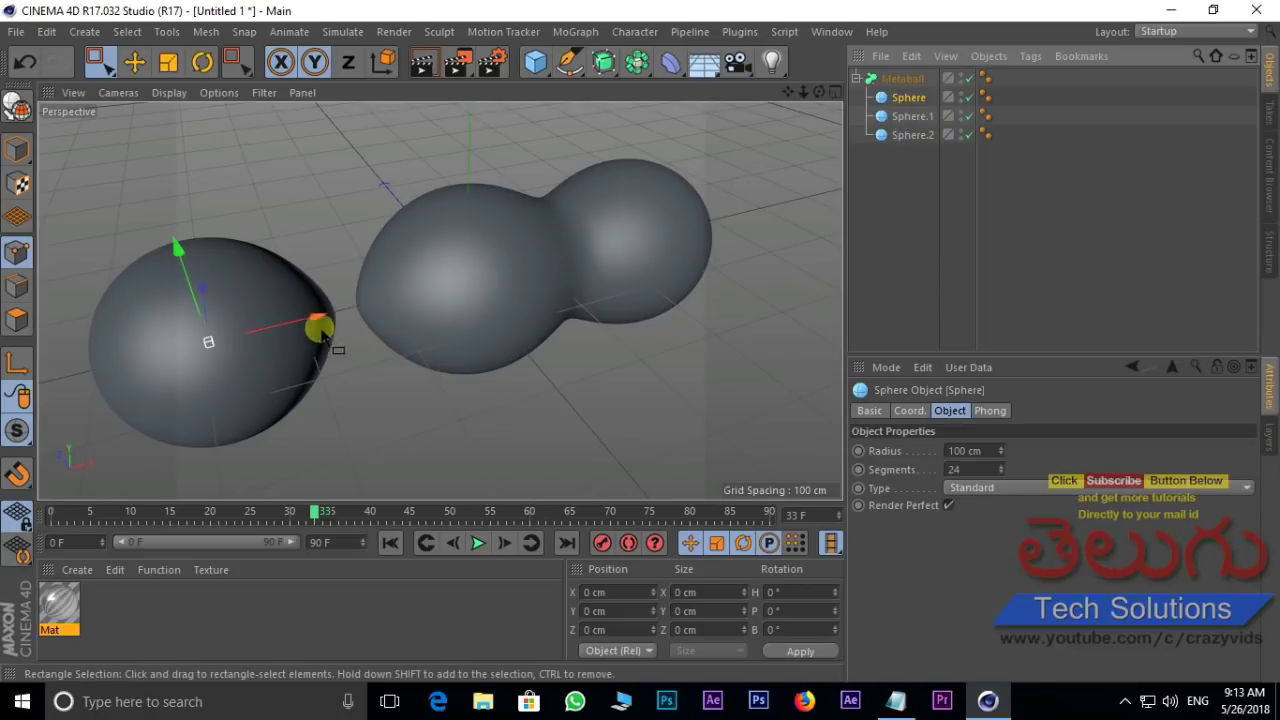
pyautogui.moveTo(352, 304); pyautogui.dragTo(378, 297)
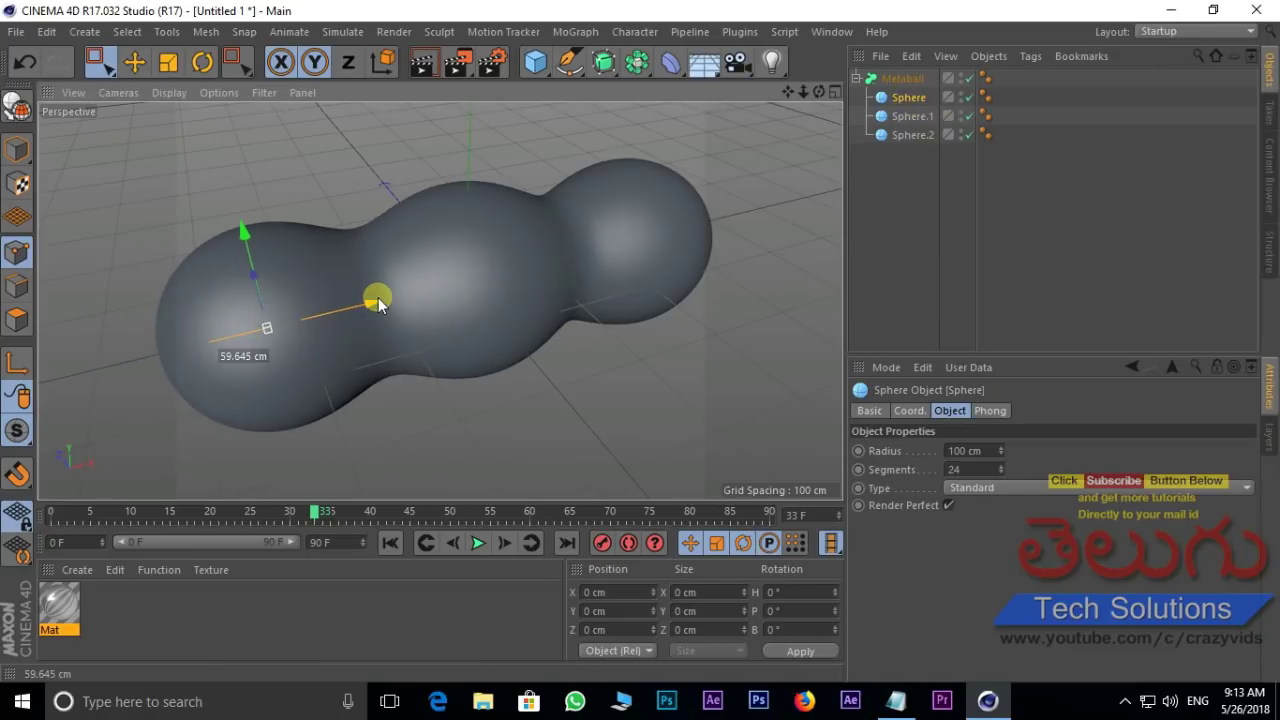
pyautogui.moveTo(408, 390)
pyautogui.keyDown('alt'); pyautogui.mouseDown()
pyautogui.moveTo(663, 280)
pyautogui.moveTo(537, 271)
pyautogui.moveTo(620, 258)
pyautogui.moveTo(263, 257)
pyautogui.moveTo(272, 245)
pyautogui.moveTo(365, 248)
pyautogui.moveTo(414, 288)
pyautogui.moveTo(363, 289)
pyautogui.moveTo(560, 291)
pyautogui.moveTo(336, 390)
pyautogui.mouseUp(); pyautogui.keyUp('alt')
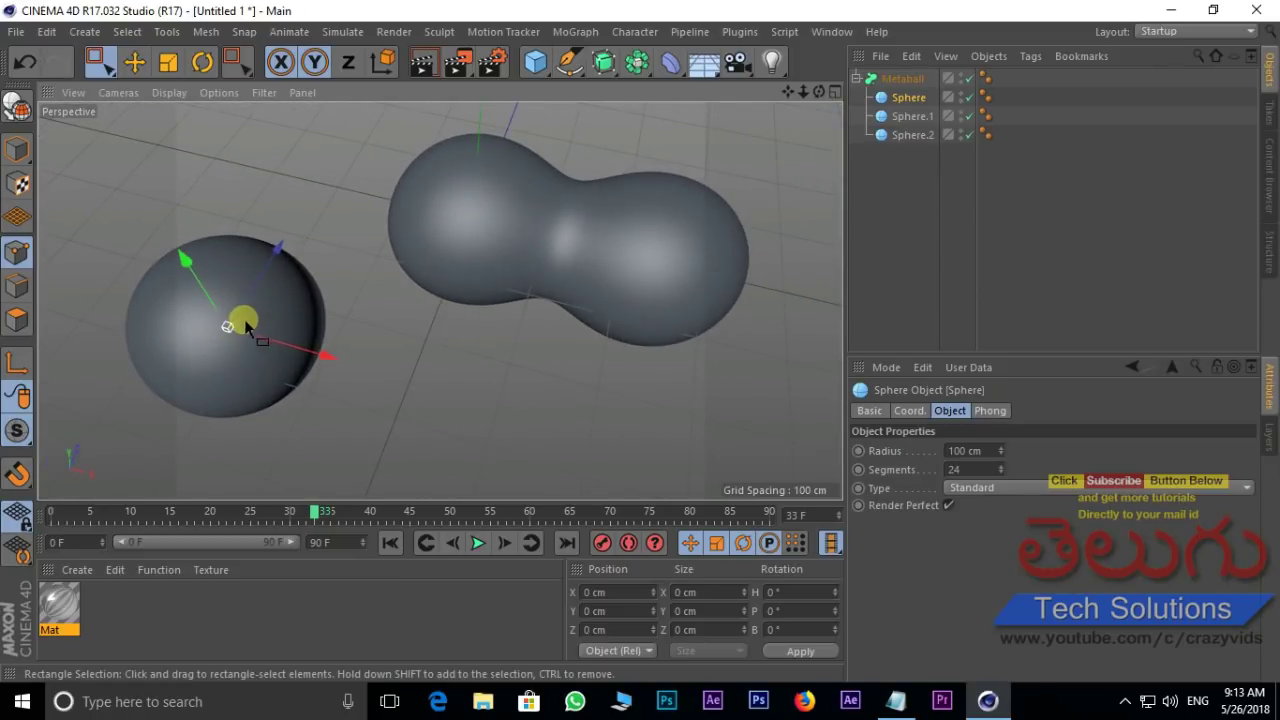
pyautogui.moveTo(246, 328); pyautogui.dragTo(226, 332)
pyautogui.moveTo(400, 279); pyautogui.dragTo(353, 292)
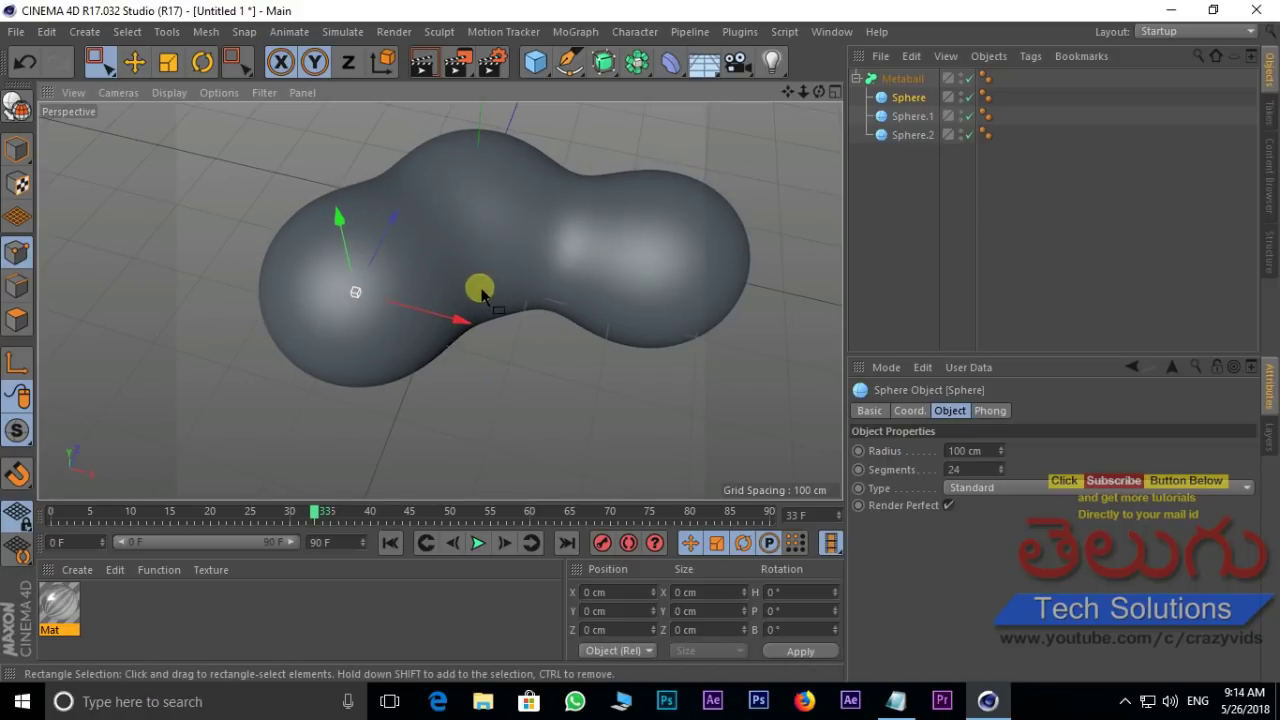
pyautogui.click(70, 622)
pyautogui.press('Delete')
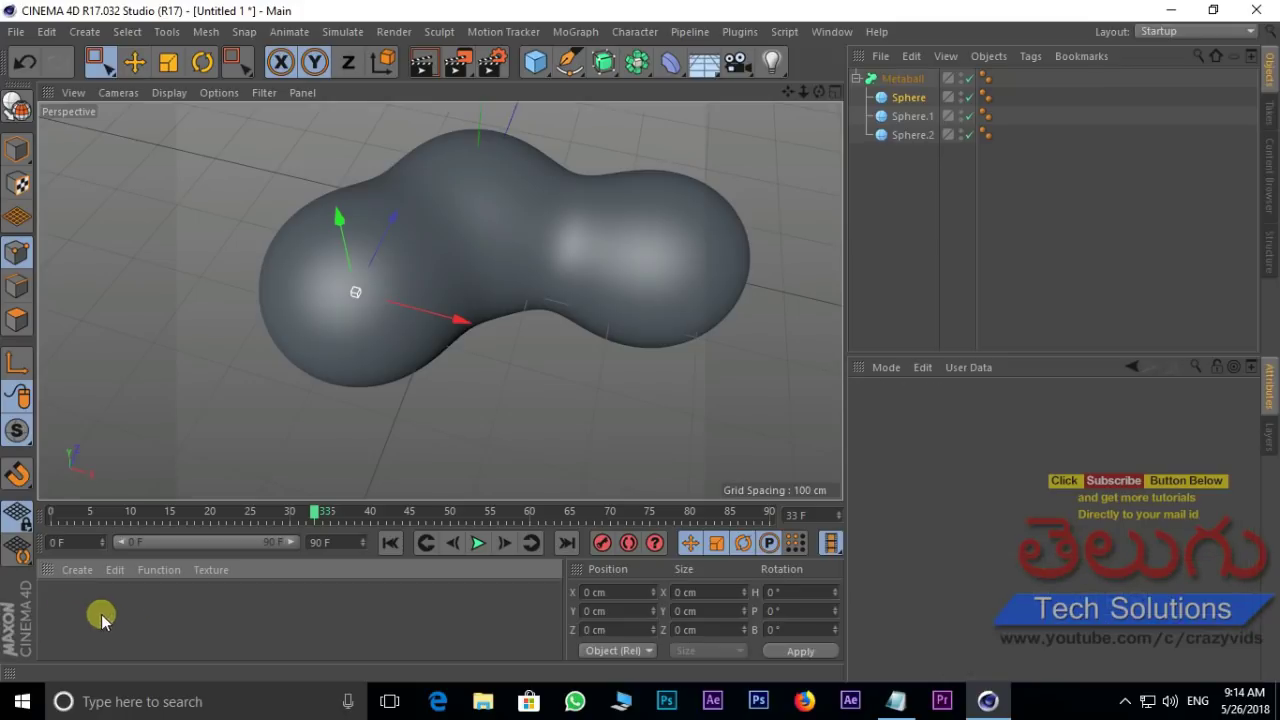
# - Create a new Mat material with transparency enabled and refraction raised to 3.44
pyautogui.doubleClick(92, 625)
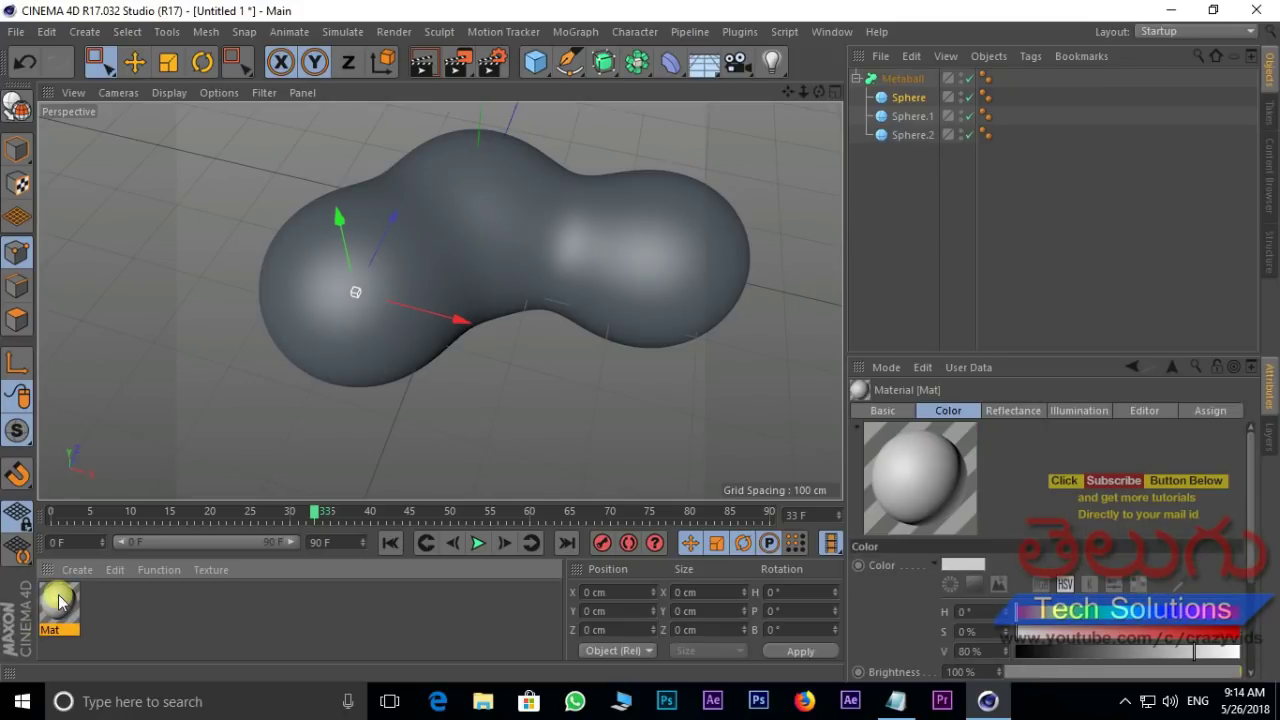
pyautogui.doubleClick(58, 596)
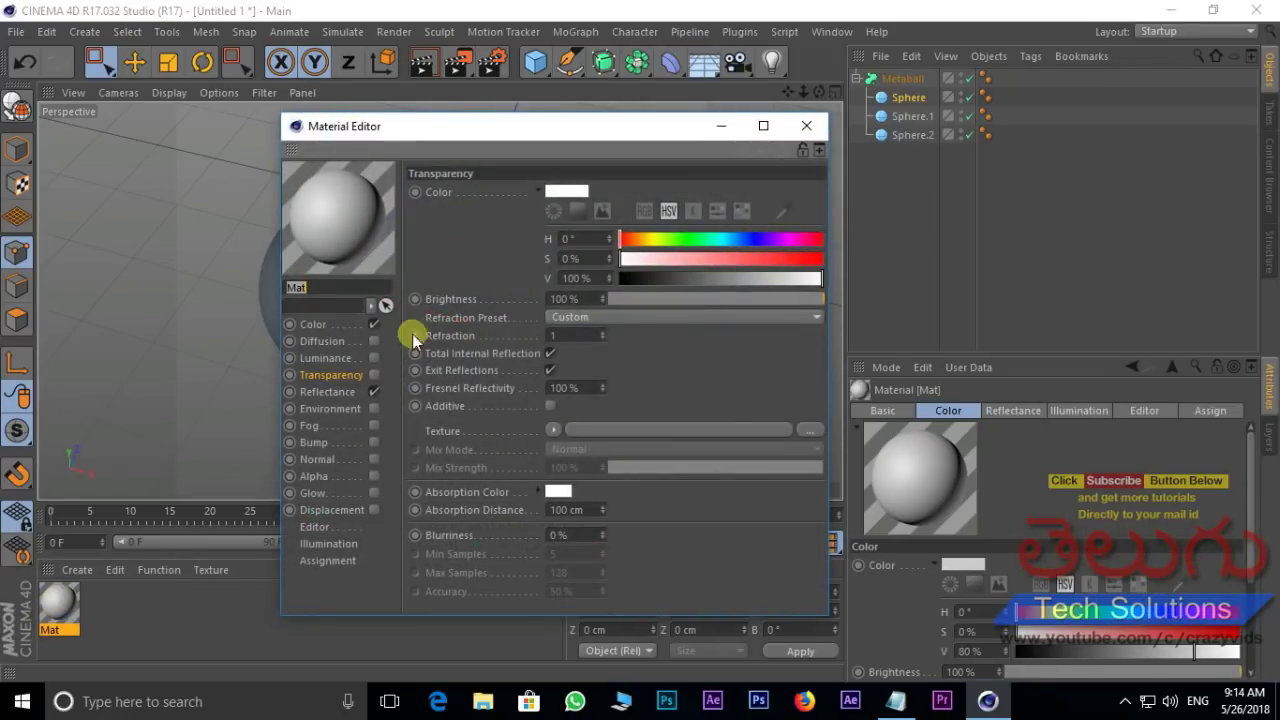
pyautogui.click(373, 376)
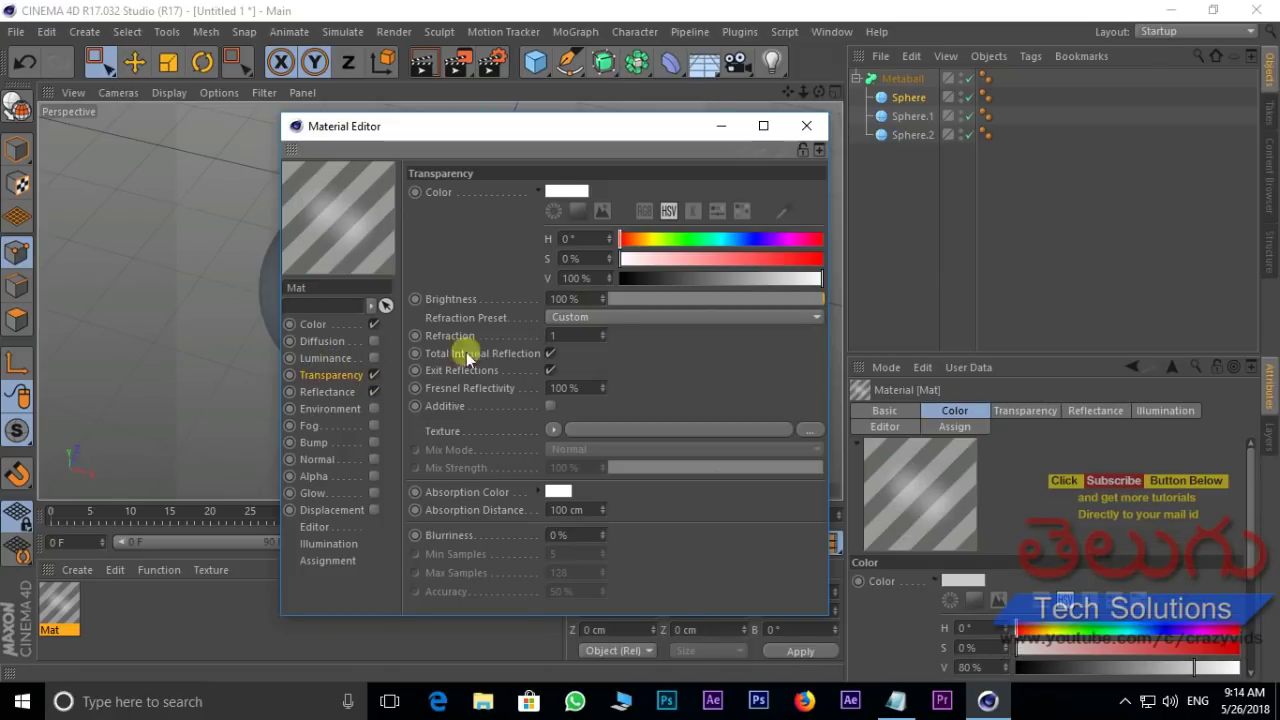
pyautogui.moveTo(602, 330); pyautogui.dragTo(595, 363)
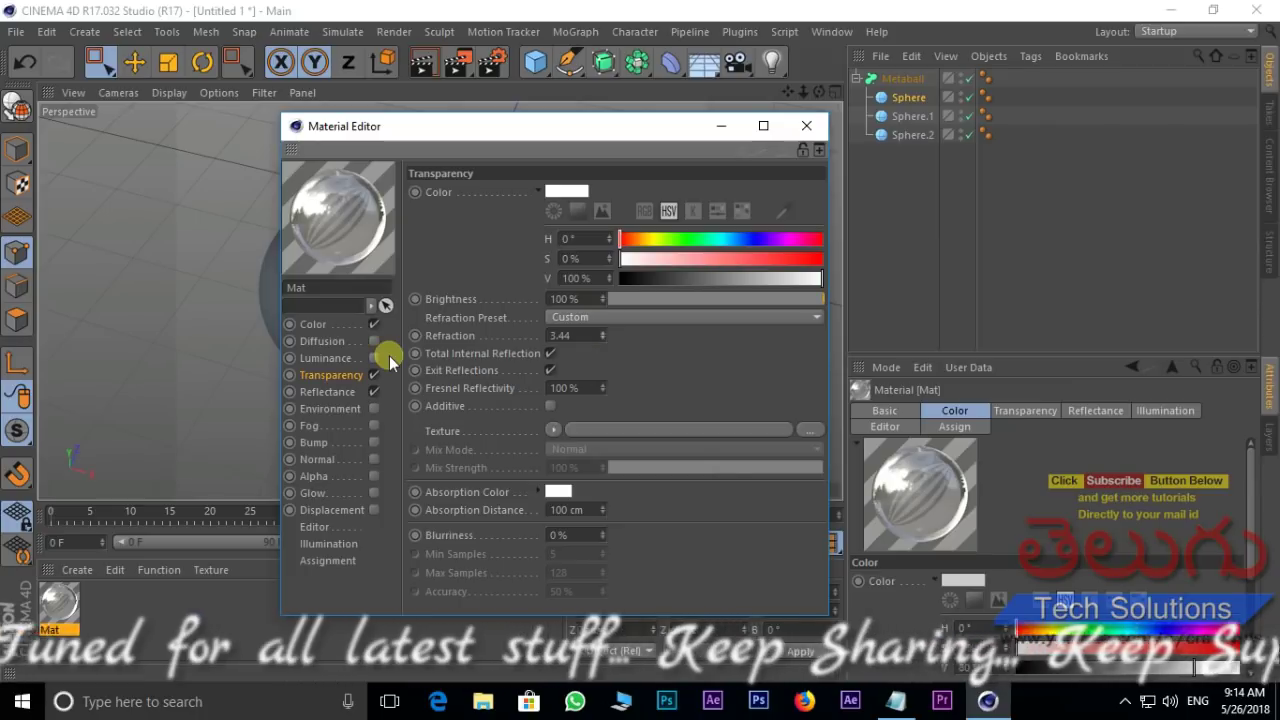
pyautogui.click(807, 127)
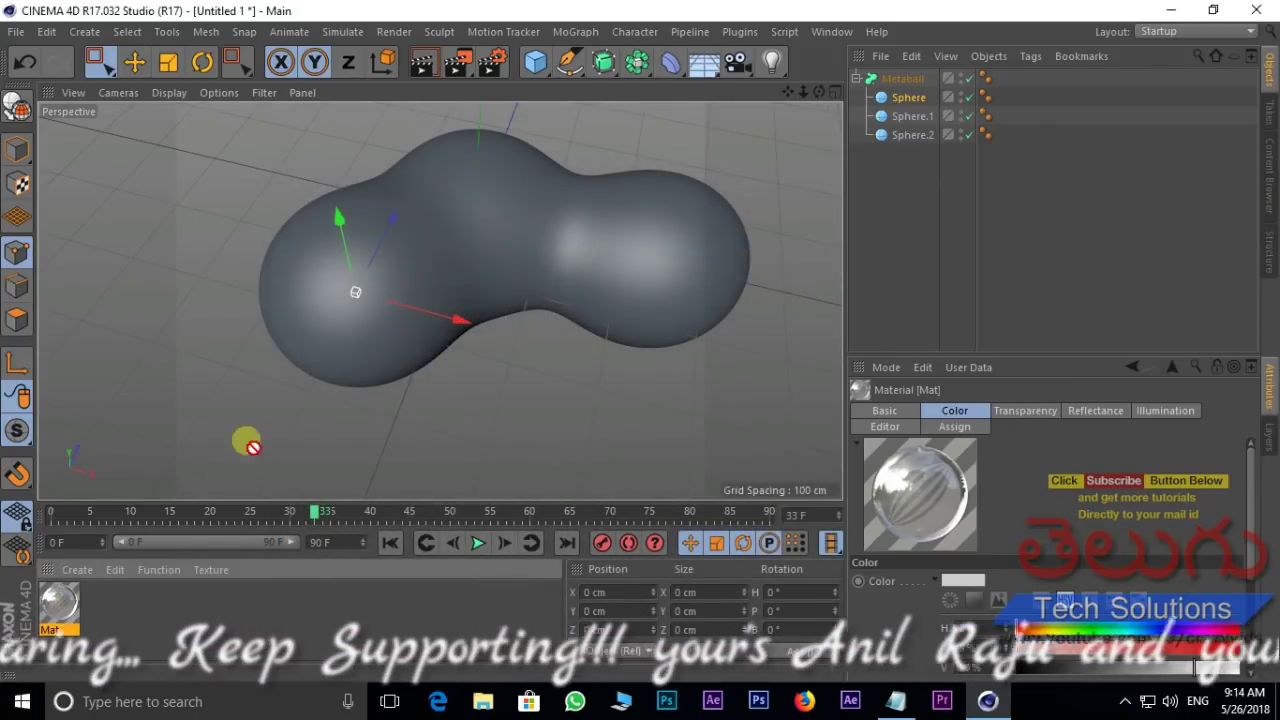
# - Apply Mat to the Metaball and render a glass preview of the view
pyautogui.moveTo(375, 330); pyautogui.dragTo(376, 330)
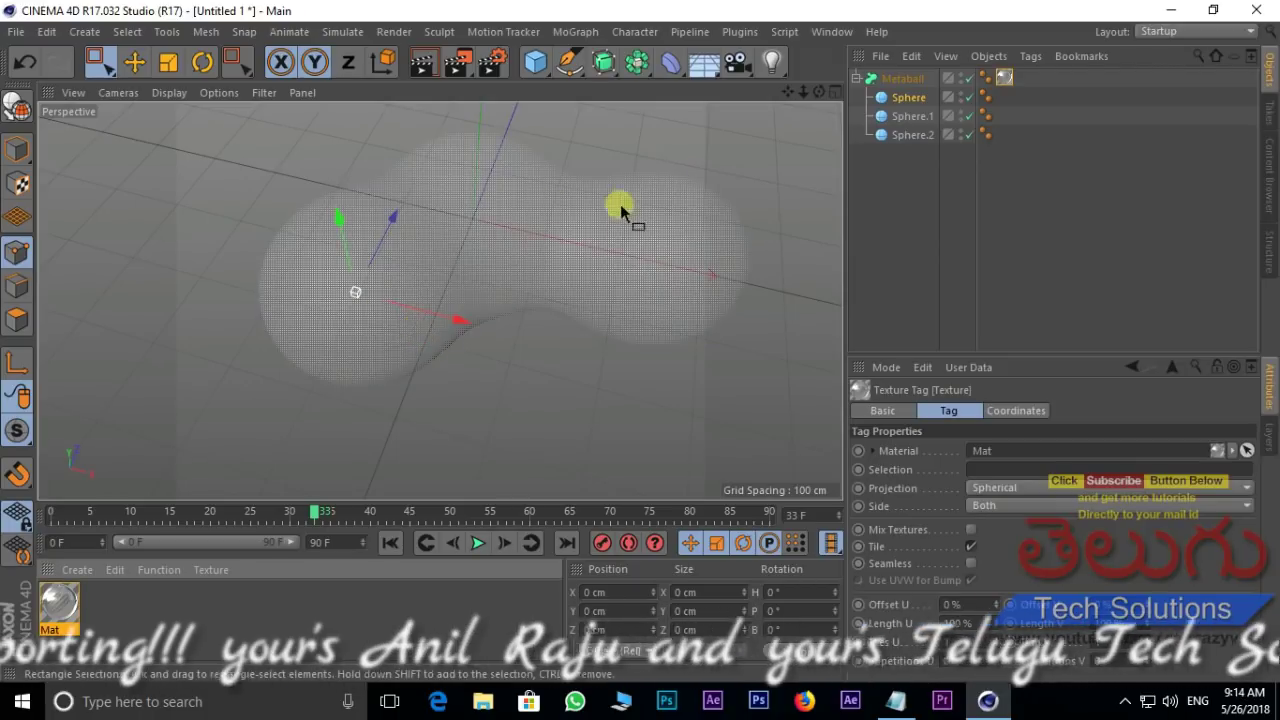
pyautogui.keyDown('alt'); pyautogui.moveTo(551, 286); pyautogui.dragTo(545, 345); pyautogui.keyUp('alt')
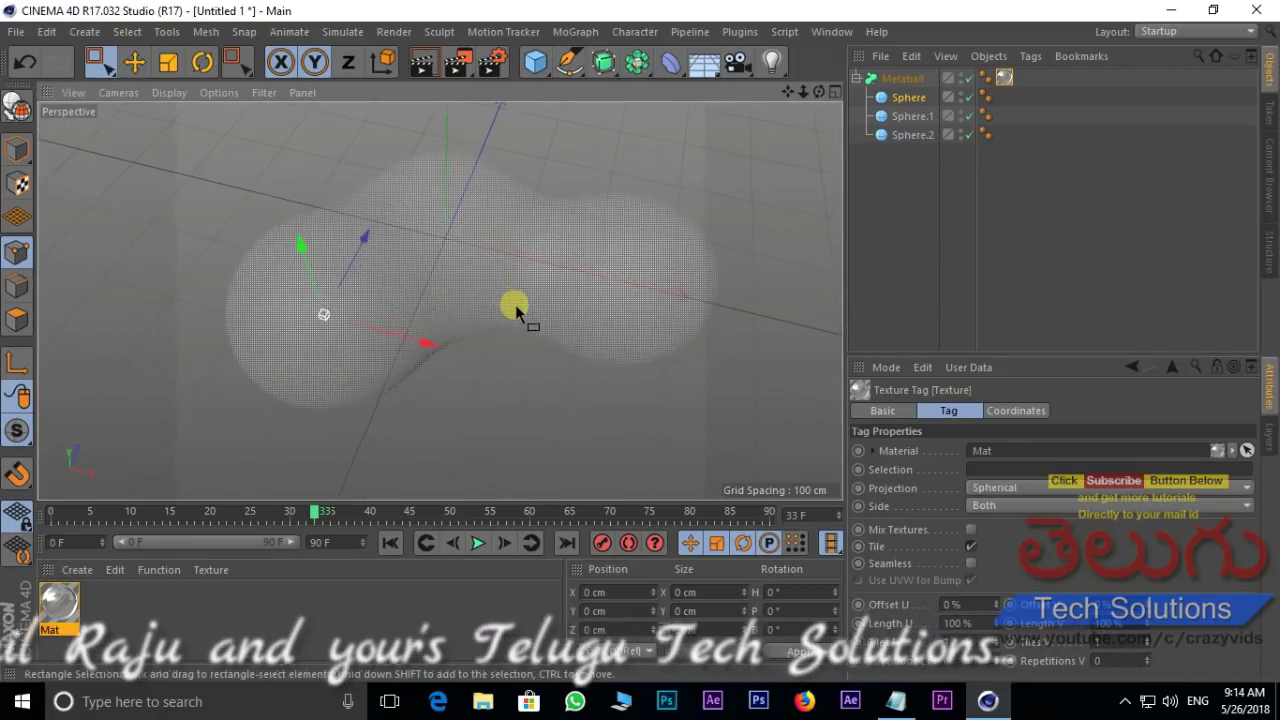
pyautogui.hotkey('ctrl', 'r')
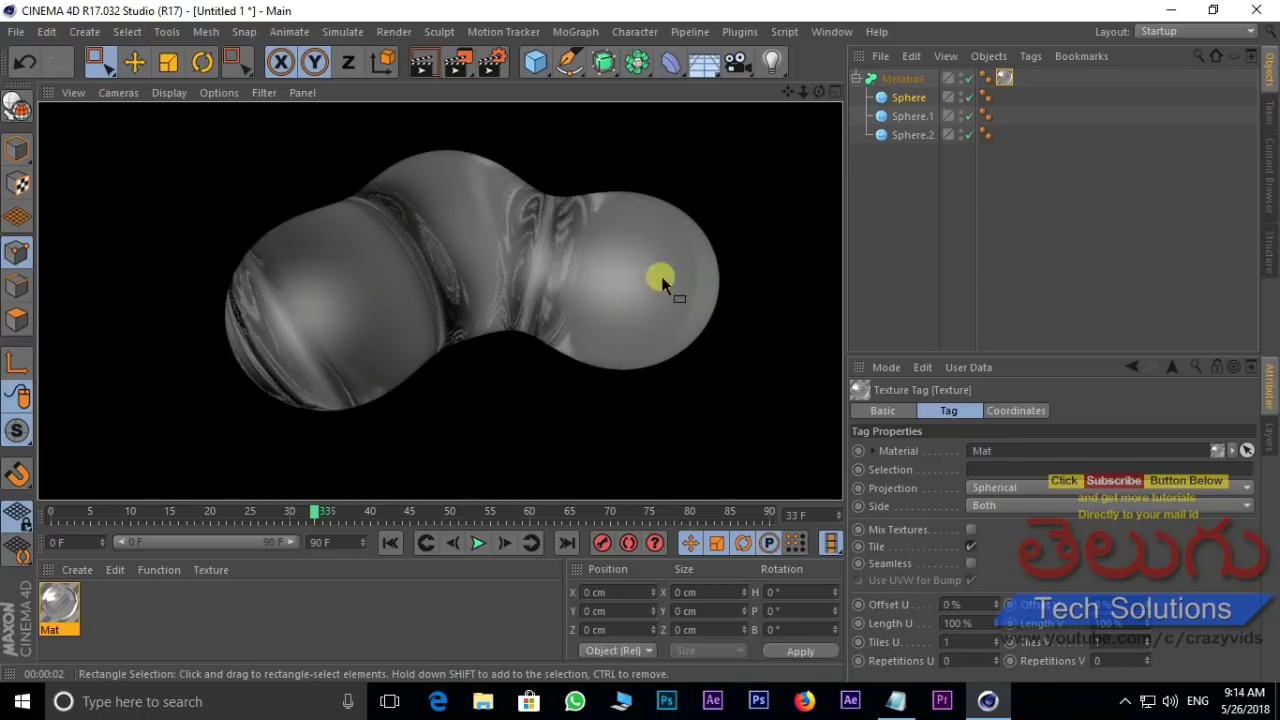
pyautogui.click(907, 78)
# - Delete the Metaball and its spheres, and enlarge the Front view
pyautogui.press('Delete')
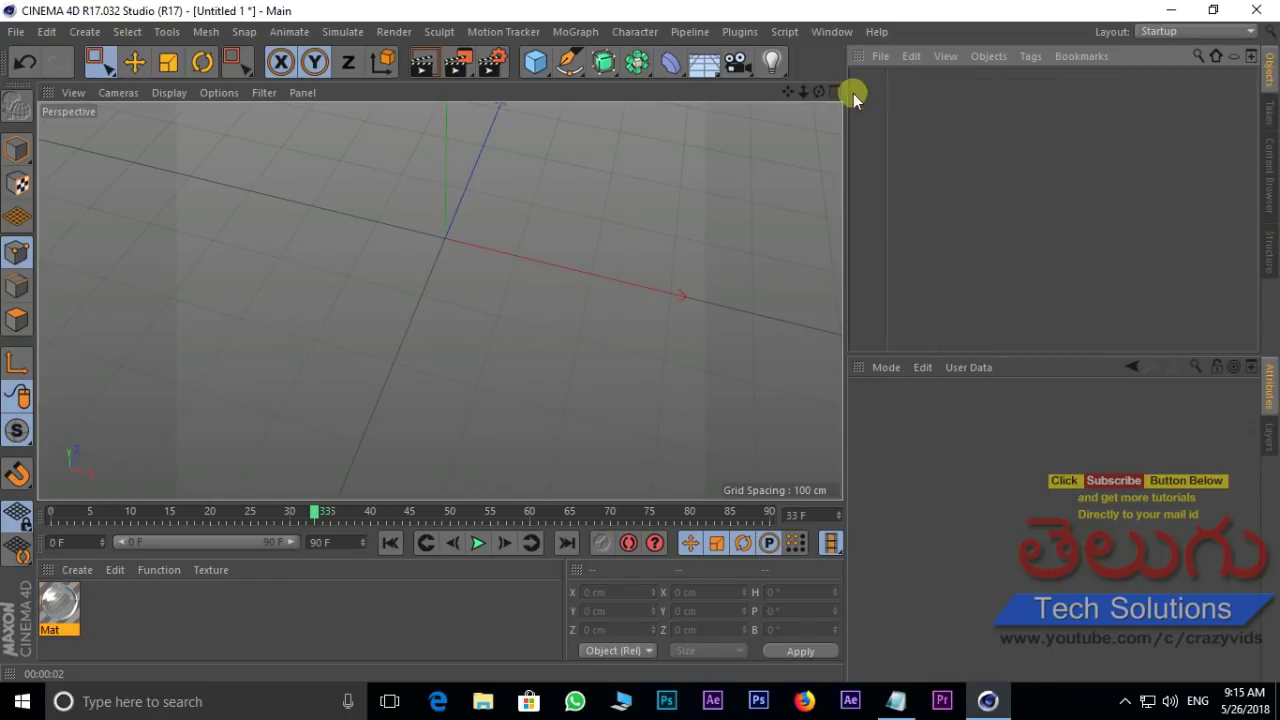
pyautogui.click(637, 63)
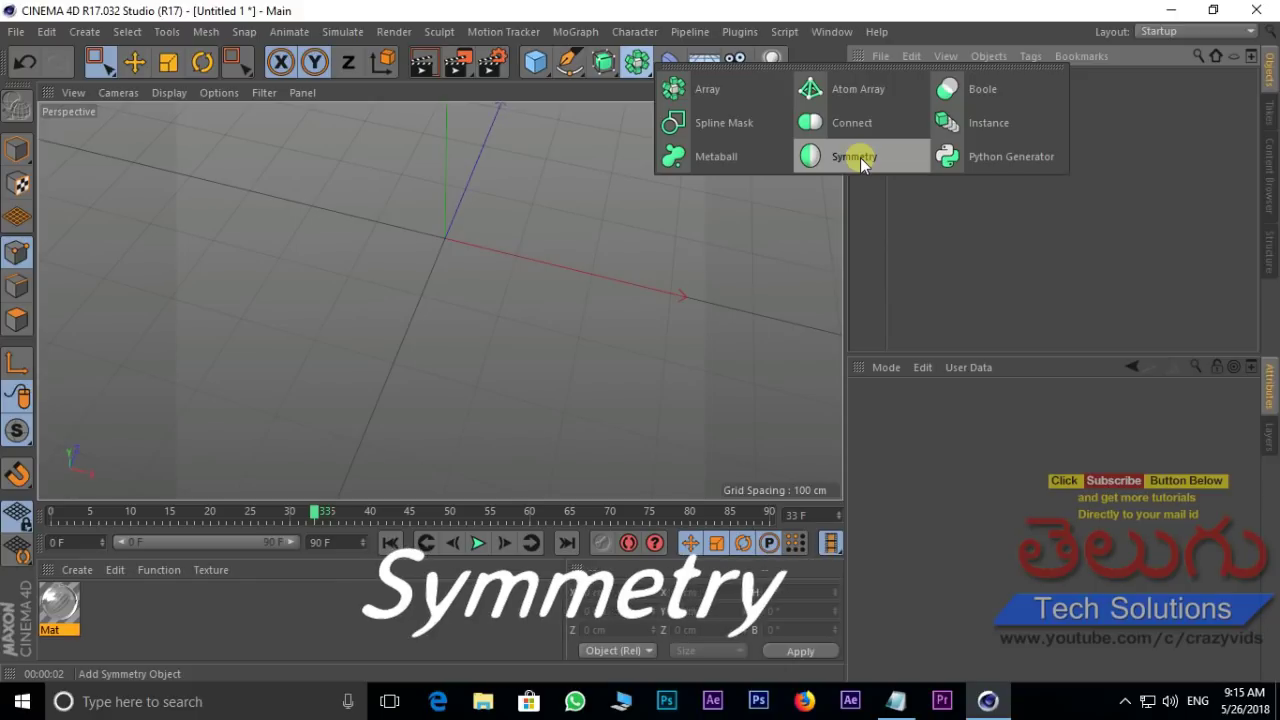
pyautogui.middleClick(546, 286)
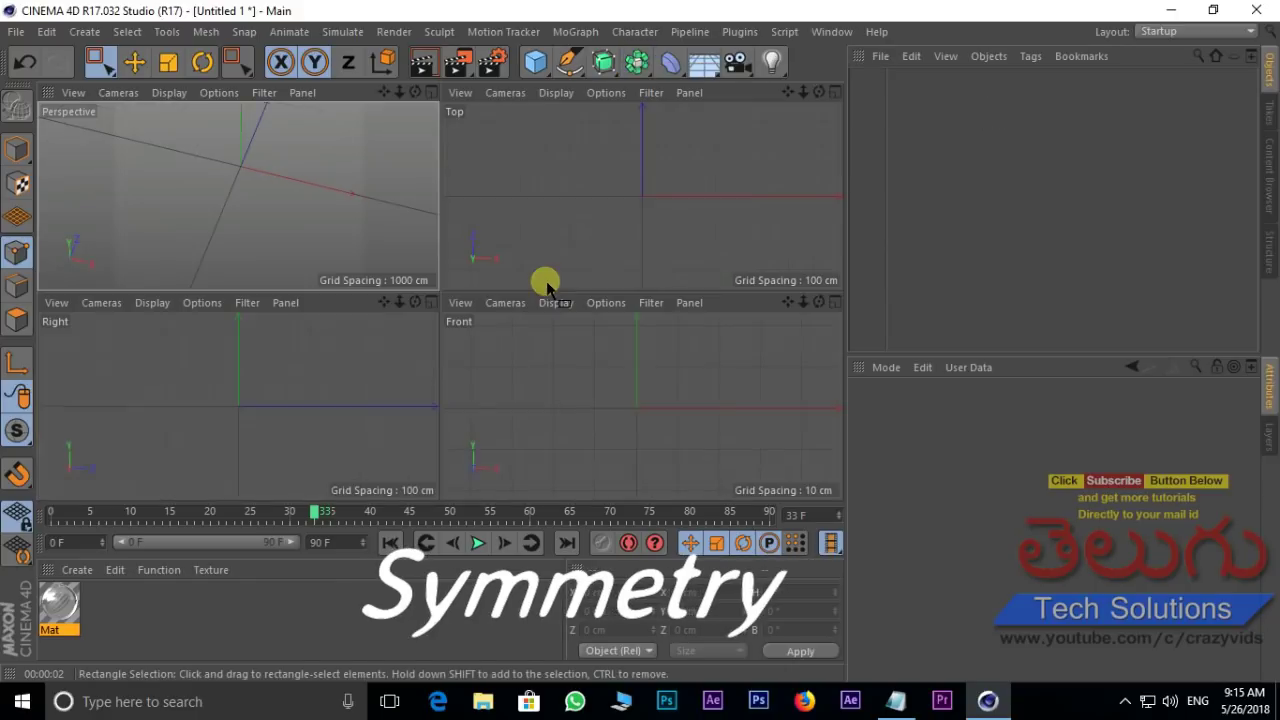
pyautogui.middleClick(618, 388)
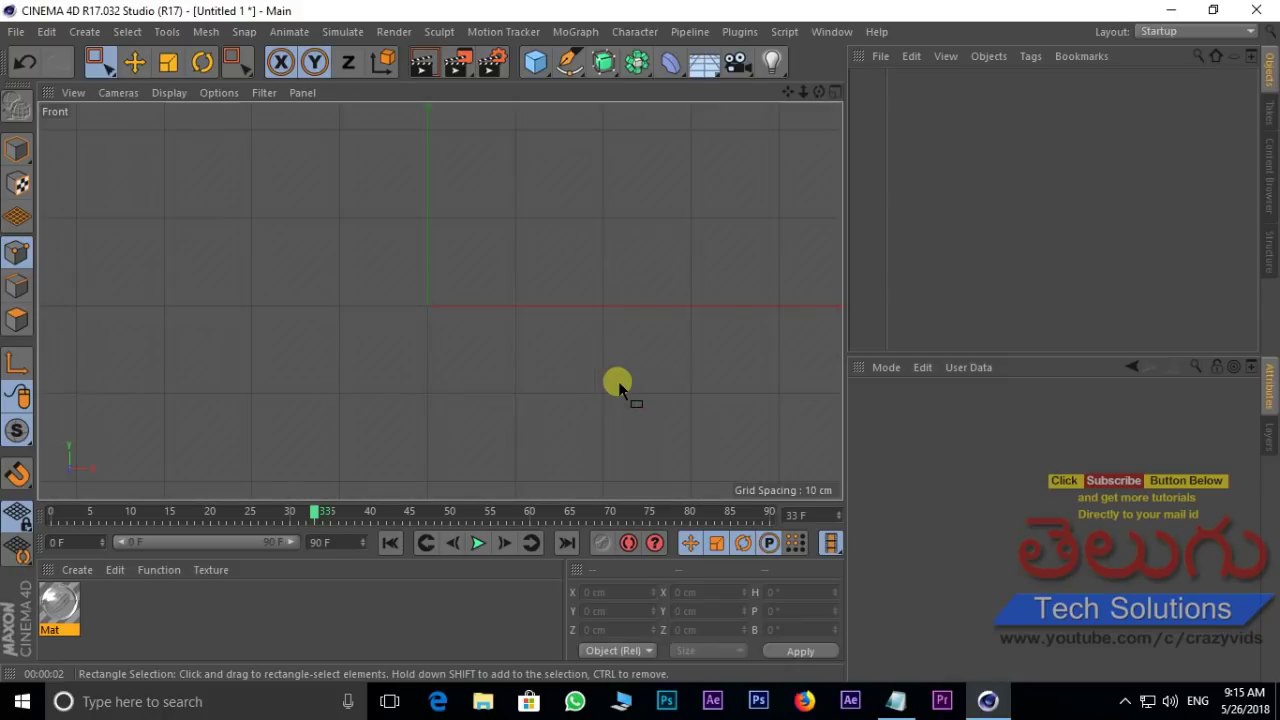
# - Draw a closed S-curved outline with the Pen spline, ending on the vertical axis
pyautogui.click(566, 64)
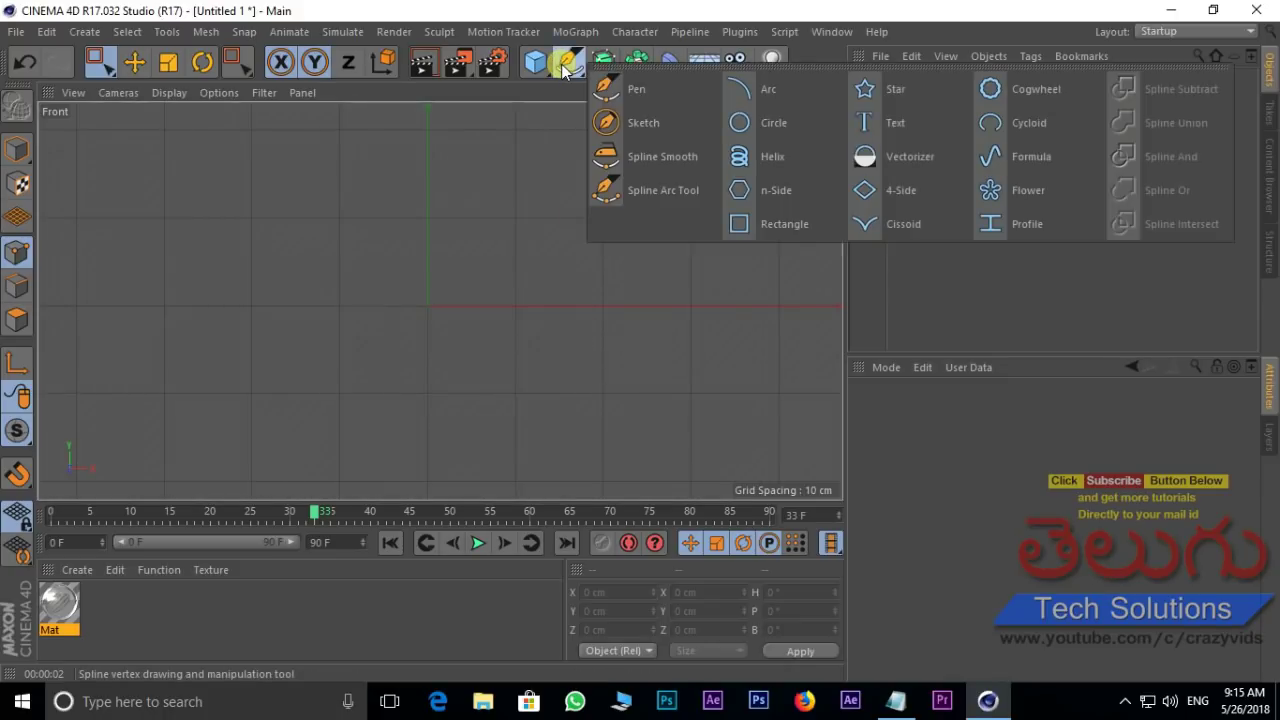
pyautogui.click(651, 93)
pyautogui.click(426, 144)
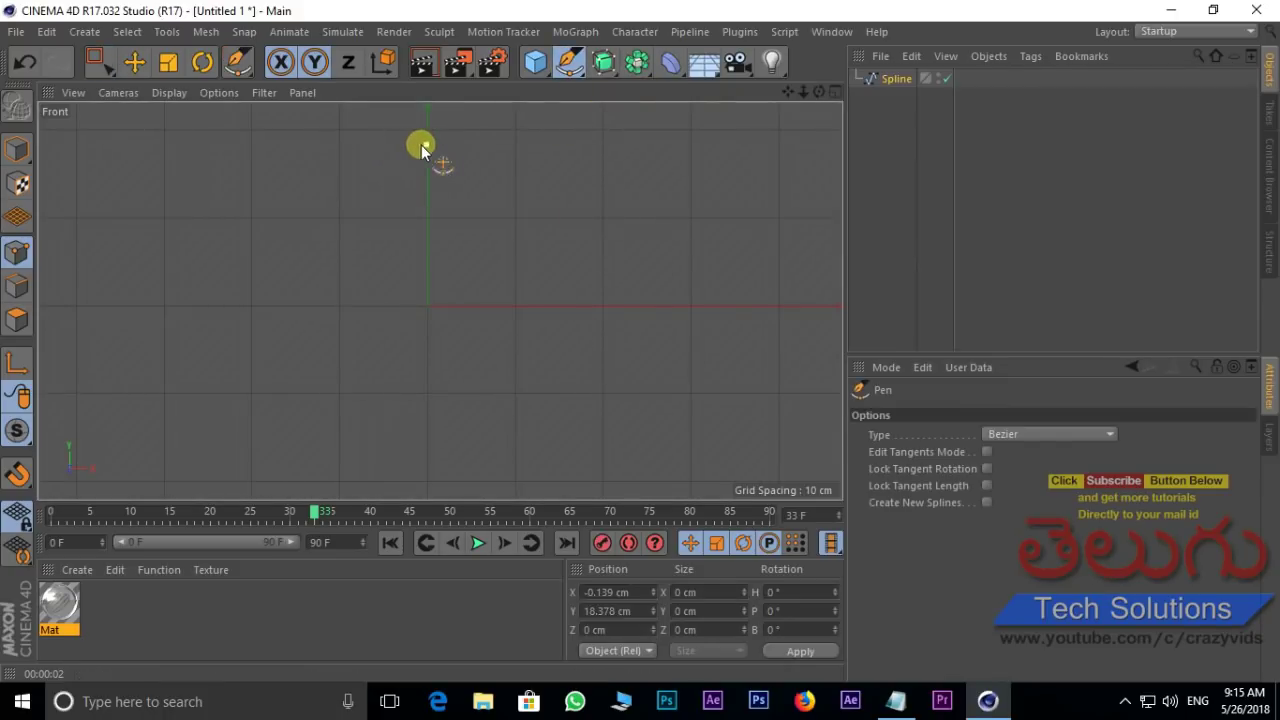
pyautogui.moveTo(271, 197); pyautogui.dragTo(219, 197)
pyautogui.moveTo(272, 278); pyautogui.dragTo(276, 315)
pyautogui.moveTo(205, 437); pyautogui.dragTo(155, 470)
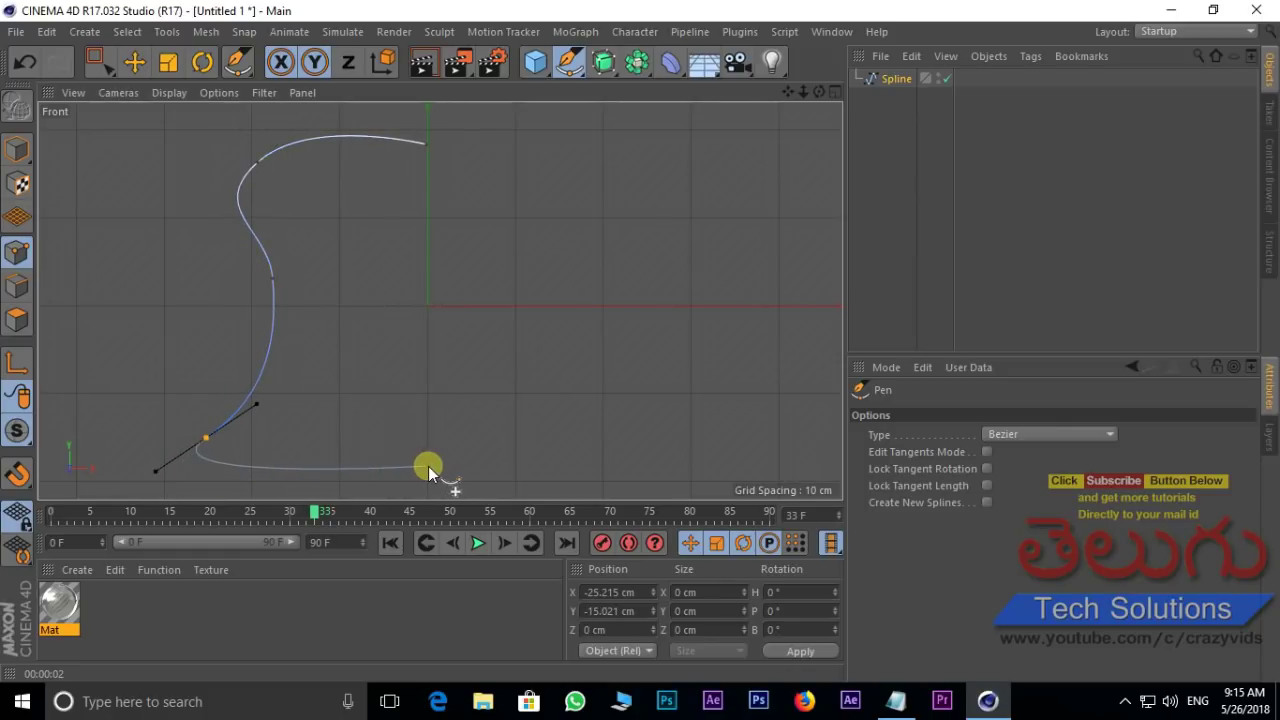
pyautogui.click(427, 466)
pyautogui.click(429, 146)
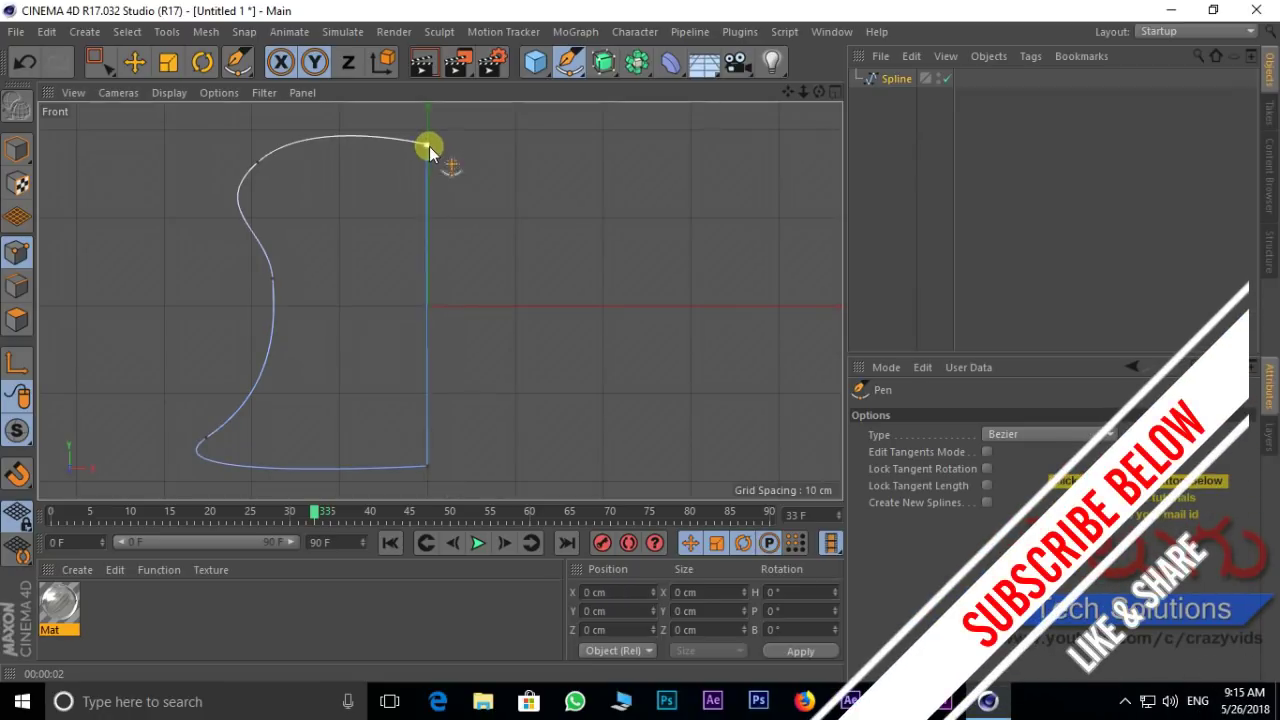
# - Enlarge the Perspective view and orbit to see the spline at an angle
pyautogui.middleClick(457, 209)
pyautogui.middleClick(329, 194)
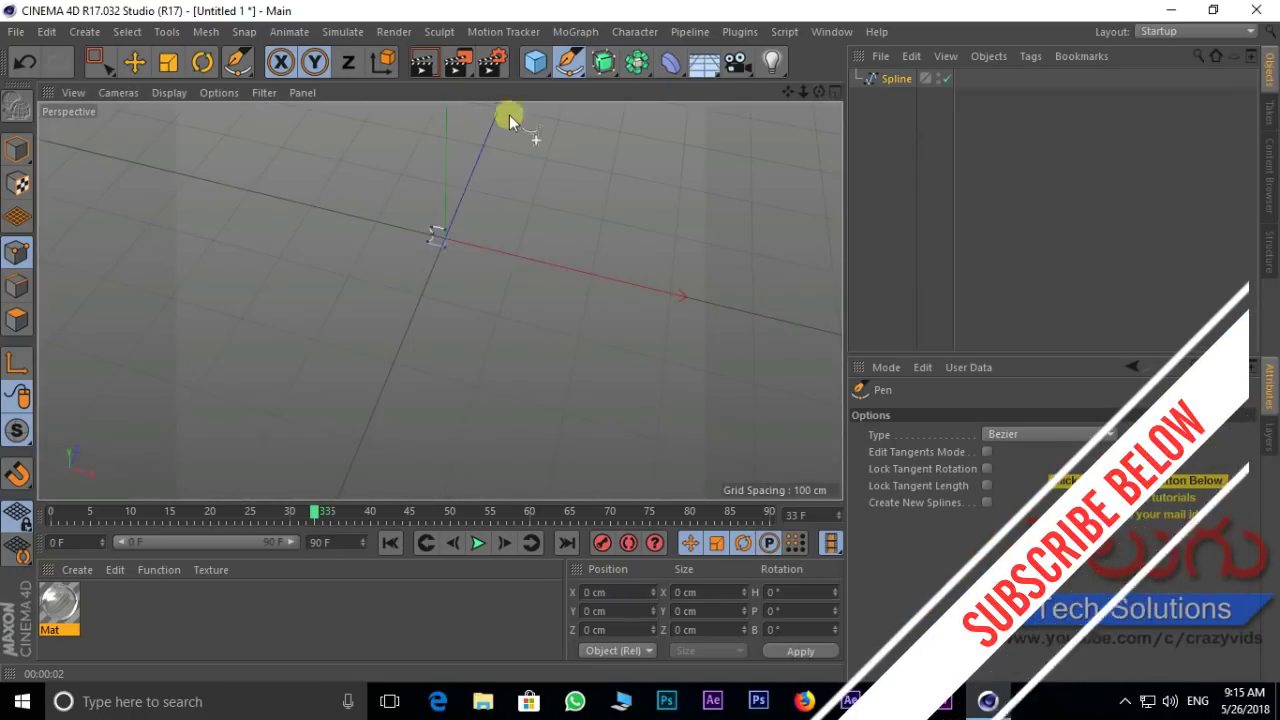
pyautogui.scroll(5, 431, 232)
pyautogui.moveTo(431, 232)
pyautogui.keyDown('alt'); pyautogui.mouseDown()
pyautogui.moveTo(649, 239)
pyautogui.moveTo(626, 218)
pyautogui.mouseUp(); pyautogui.keyUp('alt')
pyautogui.click(605, 62)
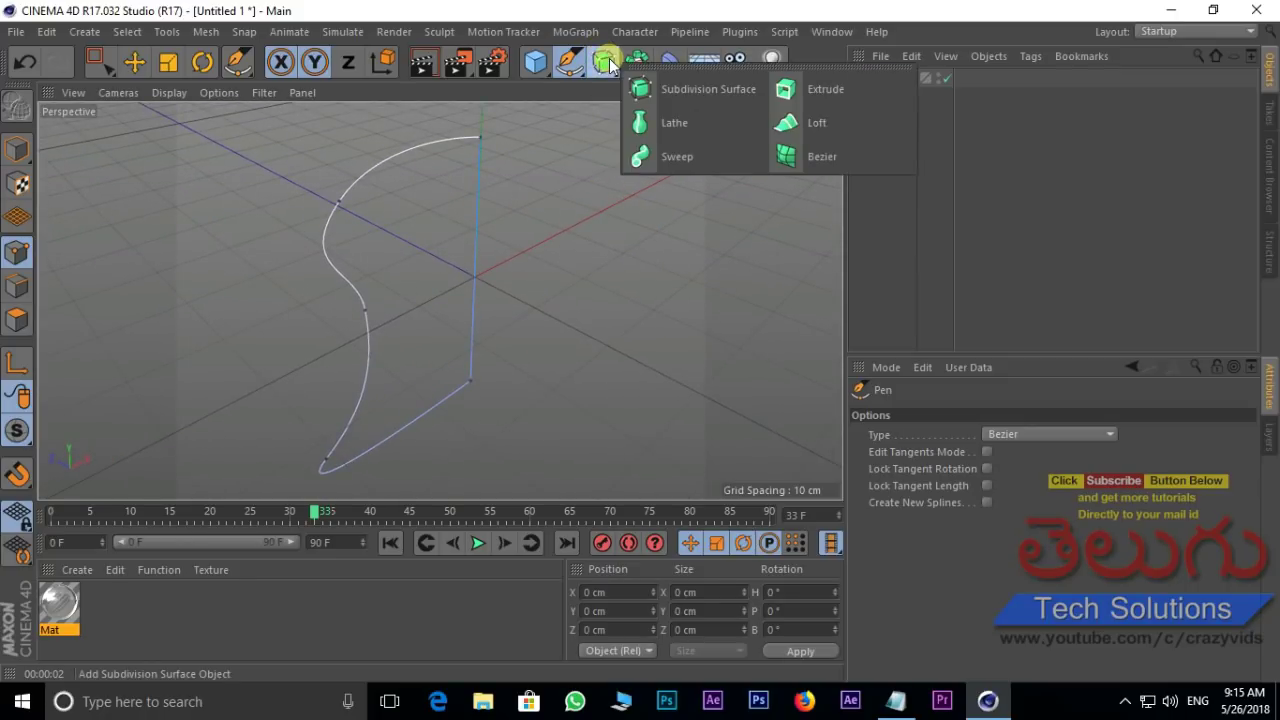
# - Nest the spline under a new Extrude object and set its Z movement to 15 cm
pyautogui.keyDown('alt'); pyautogui.click(820, 93); pyautogui.keyUp('alt')
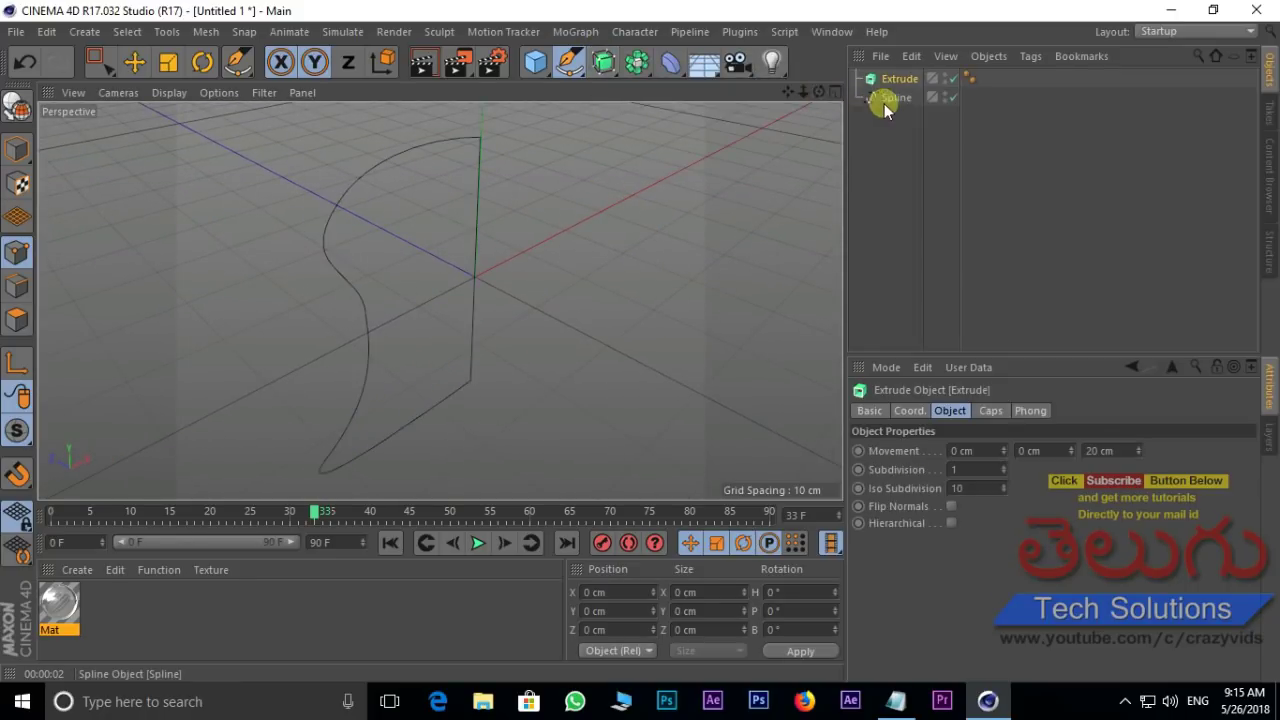
pyautogui.moveTo(884, 103); pyautogui.dragTo(893, 84)
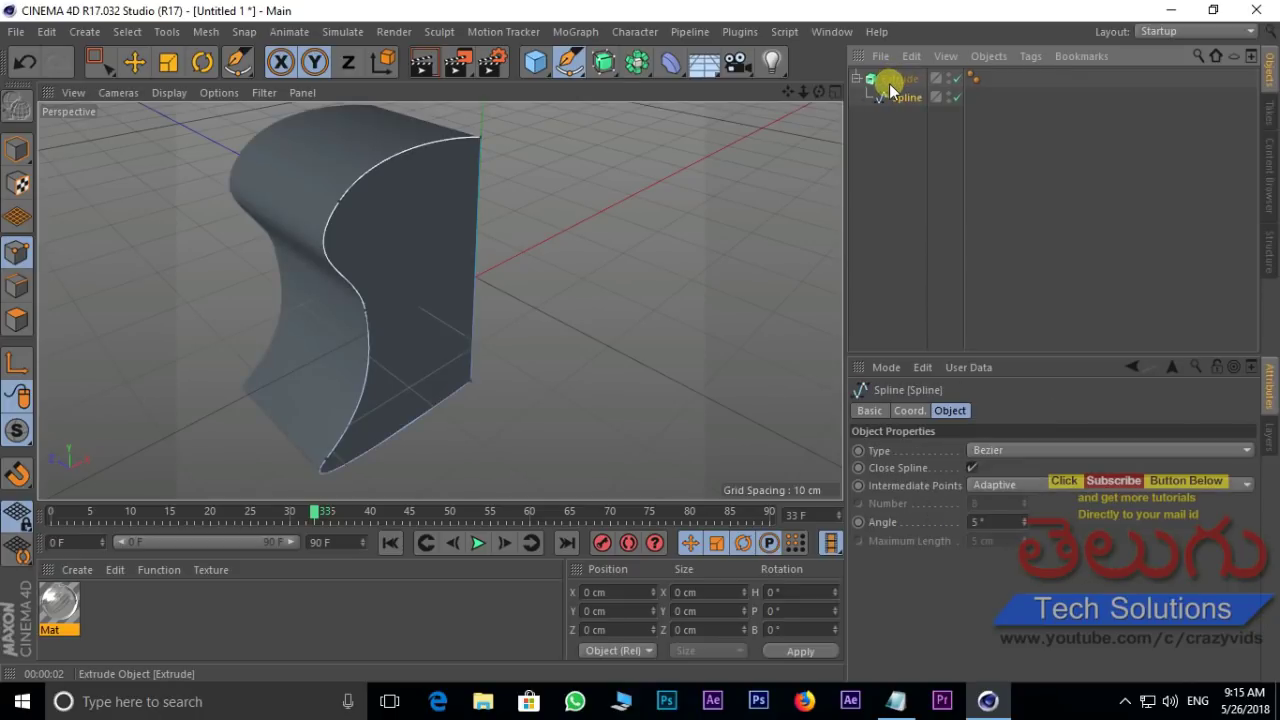
pyautogui.click(905, 77)
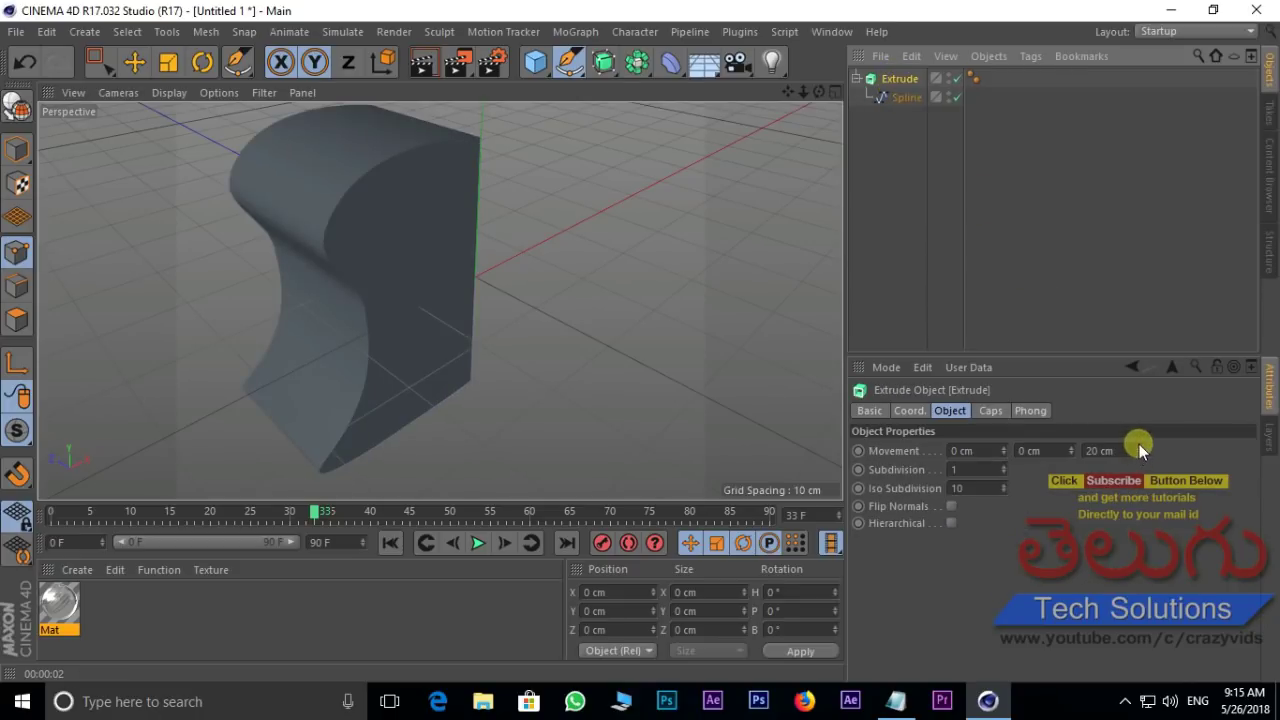
pyautogui.moveTo(1139, 451); pyautogui.dragTo(1138, 450)
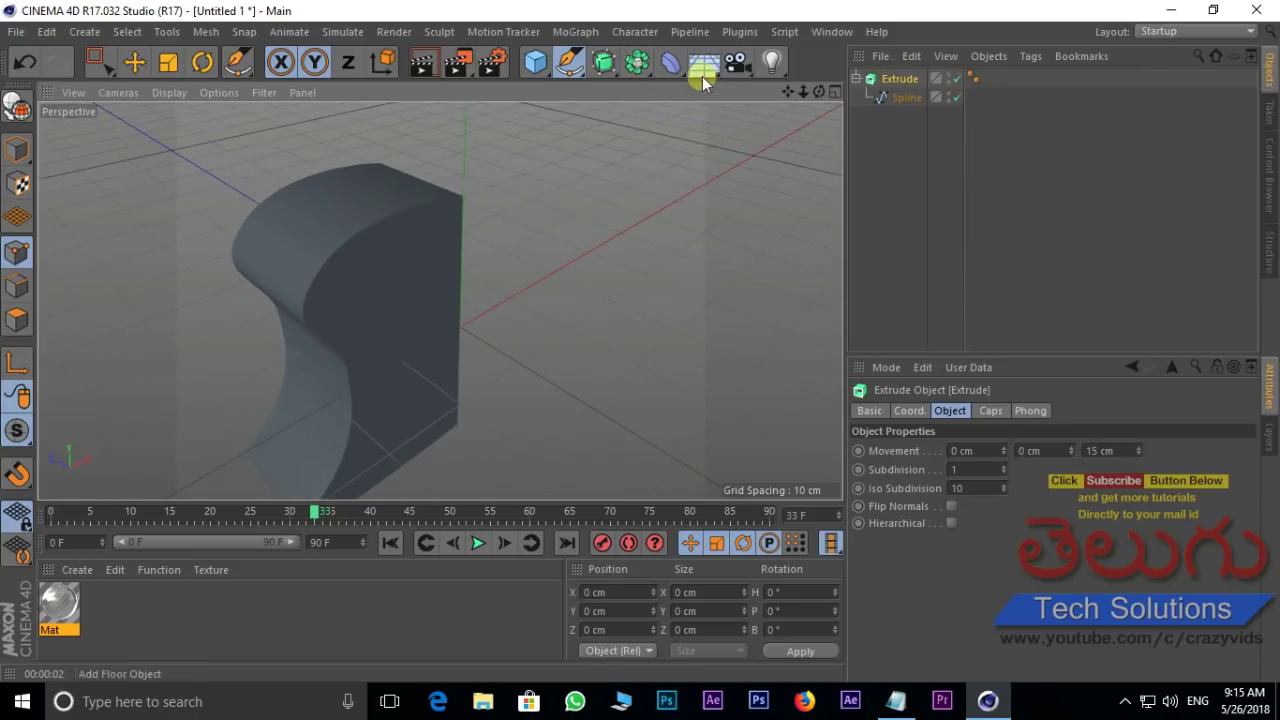
pyautogui.click(637, 62)
# - Add a Symmetry object, nest the Extrude under it, and orbit around the mirrored model
pyautogui.click(862, 158)
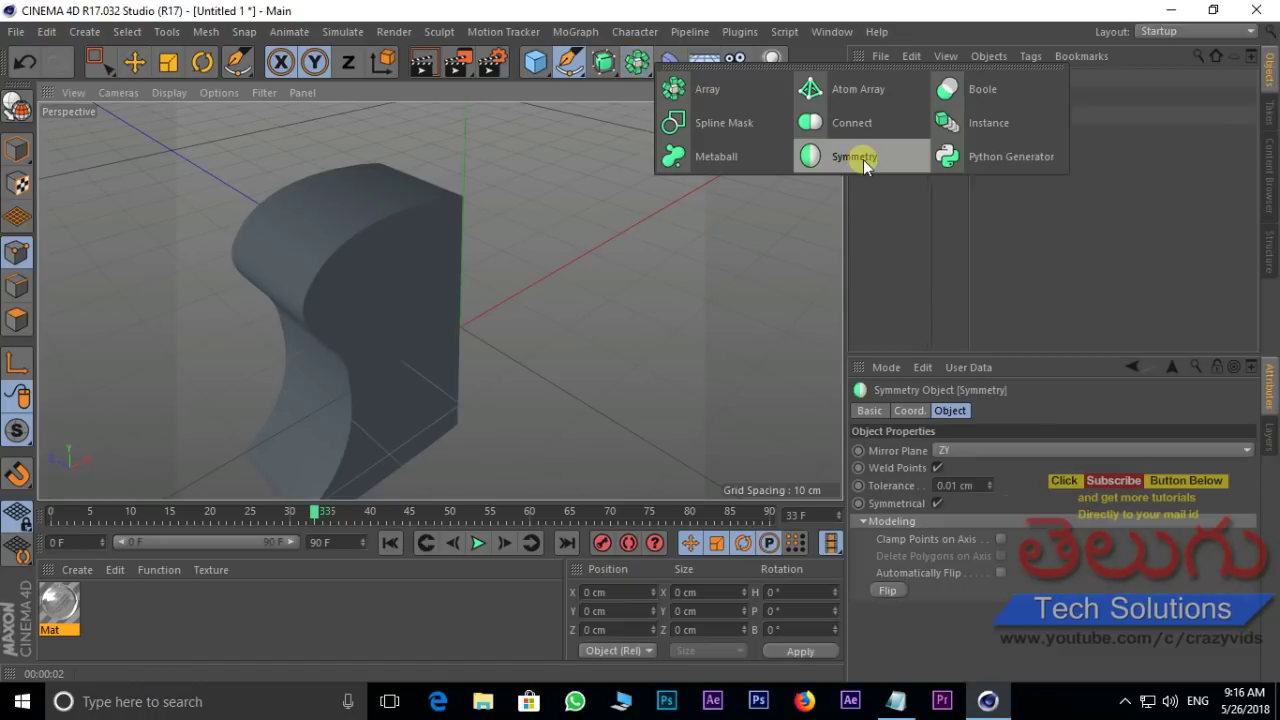
pyautogui.moveTo(902, 101); pyautogui.dragTo(900, 80)
pyautogui.moveTo(461, 226)
pyautogui.keyDown('alt'); pyautogui.mouseDown()
pyautogui.moveTo(512, 263)
pyautogui.moveTo(383, 269)
pyautogui.moveTo(445, 276)
pyautogui.mouseUp(); pyautogui.keyUp('alt')
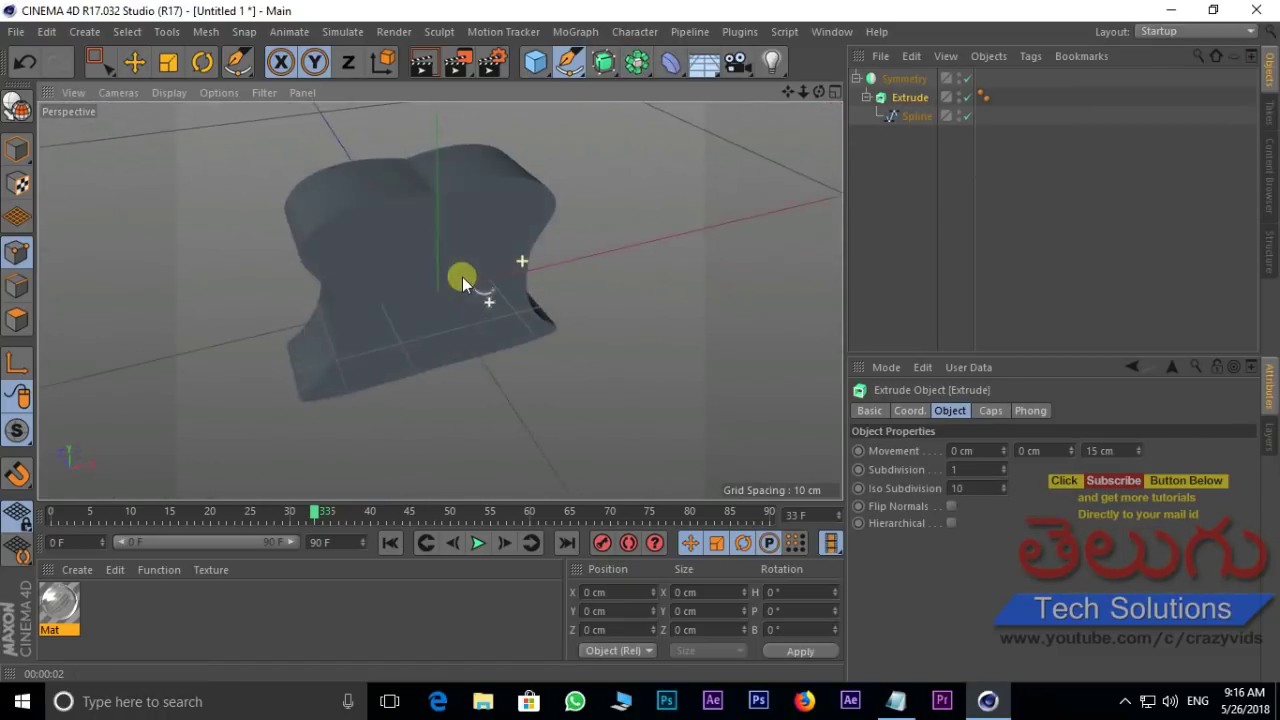
pyautogui.scroll(2, 445, 276)
pyautogui.scroll(3, 447, 272)
pyautogui.scroll(3, 500, 262)
pyautogui.scroll(3, 547, 252)
pyautogui.moveTo(503, 265)
pyautogui.keyDown('alt'); pyautogui.mouseDown()
pyautogui.moveTo(320, 112)
pyautogui.moveTo(277, 146)
pyautogui.moveTo(400, 216)
pyautogui.mouseUp(); pyautogui.keyUp('alt')
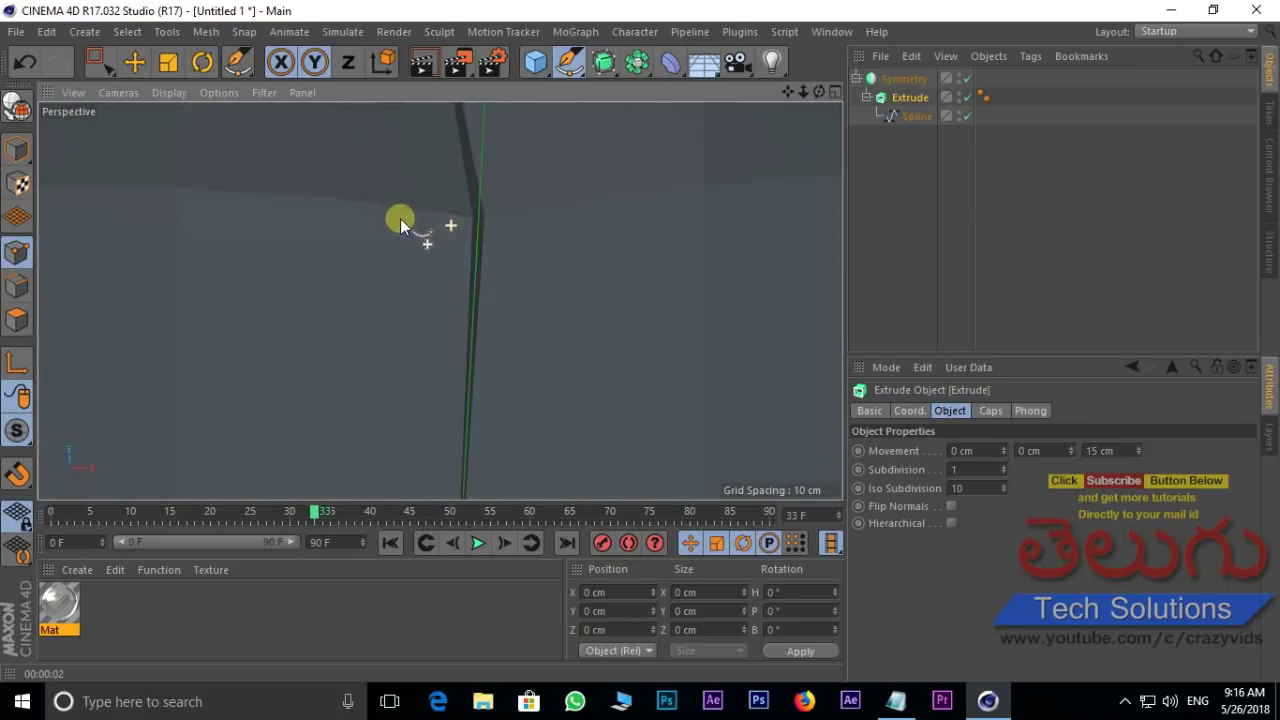
pyautogui.moveTo(478, 210)
pyautogui.keyDown('alt'); pyautogui.mouseDown()
pyautogui.moveTo(477, 320)
pyautogui.moveTo(471, 271)
pyautogui.moveTo(472, 303)
pyautogui.moveTo(491, 220)
pyautogui.moveTo(500, 274)
pyautogui.moveTo(515, 268)
pyautogui.mouseUp(); pyautogui.keyUp('alt')
# - Try Symmetry tolerances of 11.01, 0, 2 and 3 cm while inspecting the centre seam
pyautogui.click(908, 78)
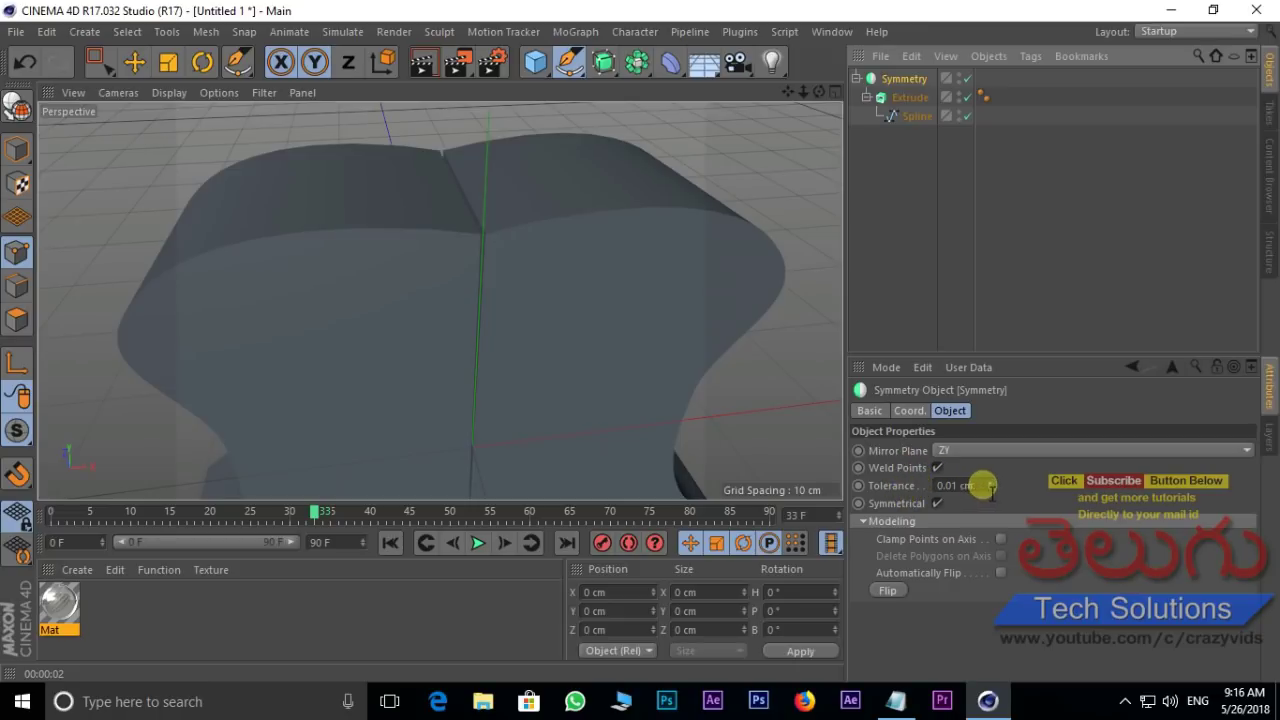
pyautogui.moveTo(990, 488); pyautogui.dragTo(988, 484)
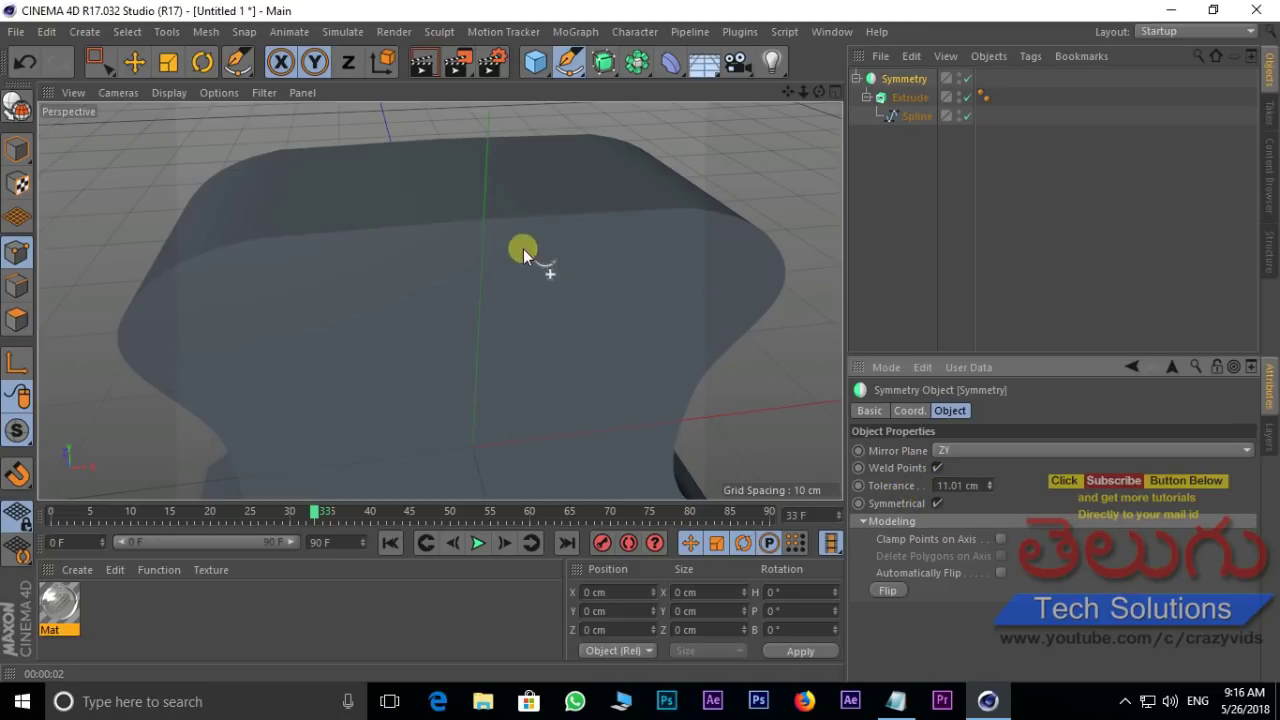
pyautogui.scroll(3, 523, 249)
pyautogui.moveTo(488, 323)
pyautogui.keyDown('alt'); pyautogui.mouseDown()
pyautogui.moveTo(633, 376)
pyautogui.moveTo(637, 358)
pyautogui.mouseUp(); pyautogui.keyUp('alt')
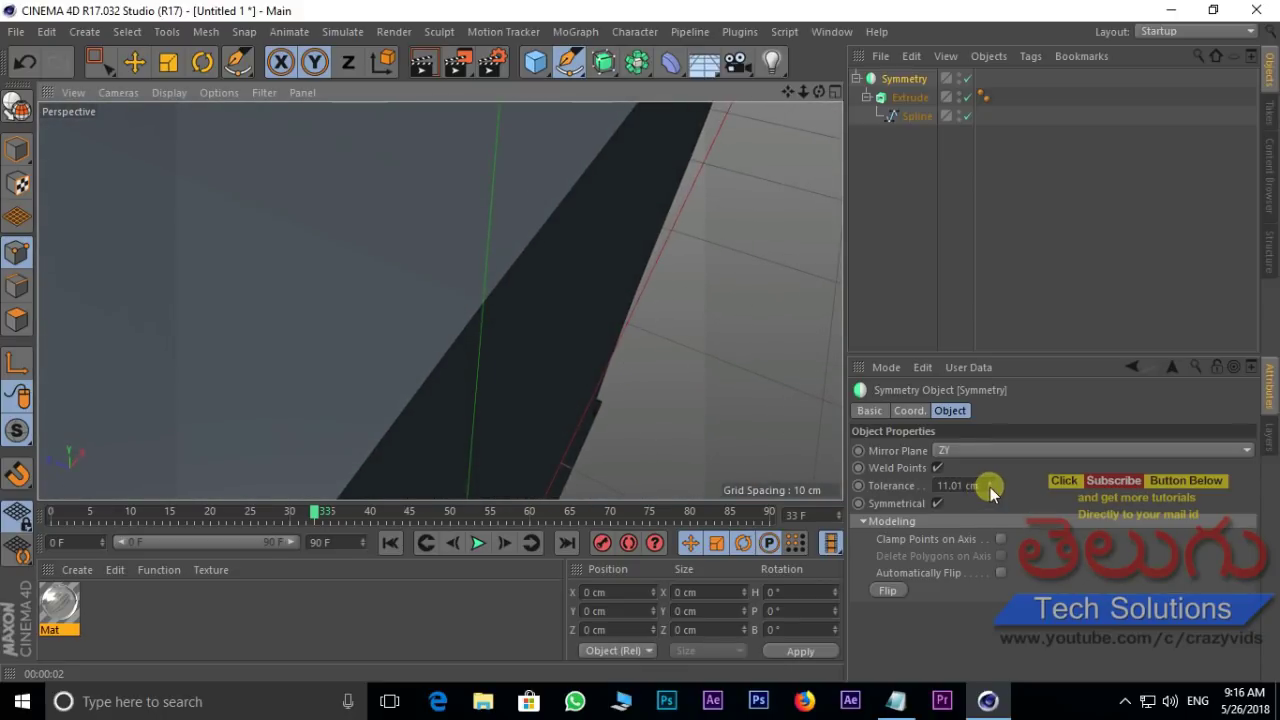
pyautogui.moveTo(990, 487); pyautogui.dragTo(989, 486)
pyautogui.keyDown('alt'); pyautogui.moveTo(501, 392); pyautogui.dragTo(365, 303); pyautogui.keyUp('alt')
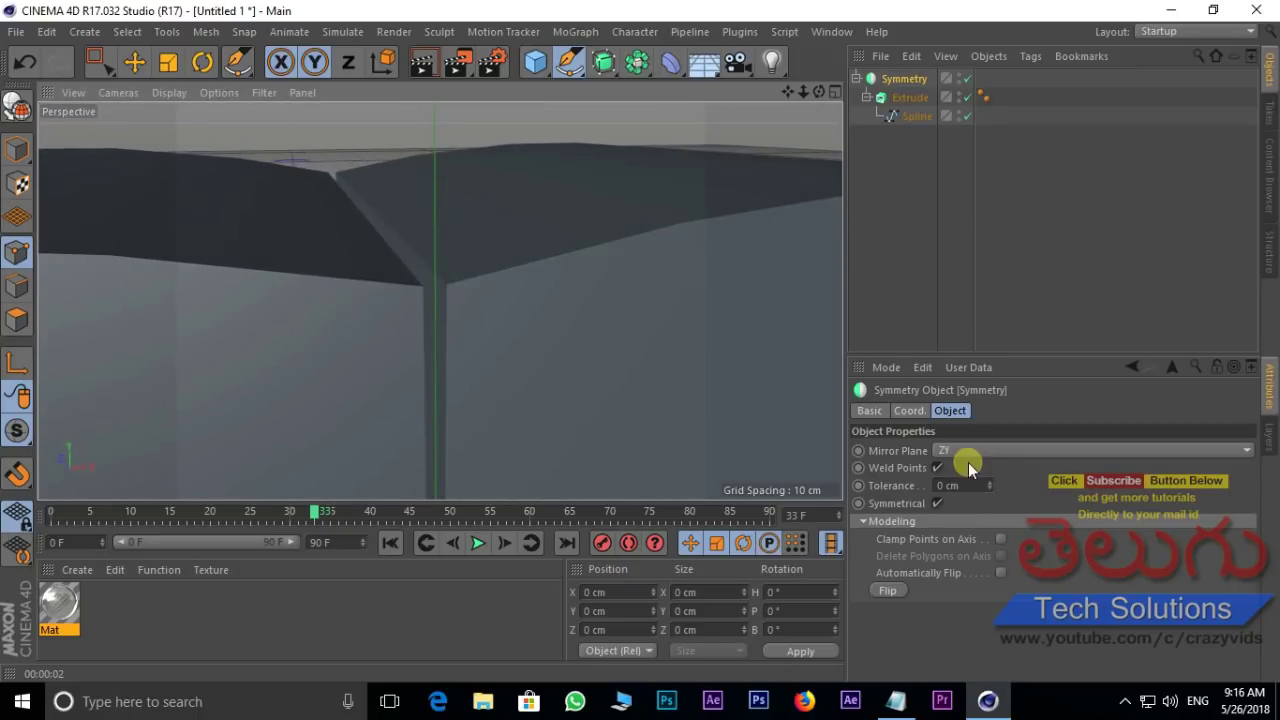
pyautogui.moveTo(989, 485); pyautogui.dragTo(989, 481)
pyautogui.click(988, 482)
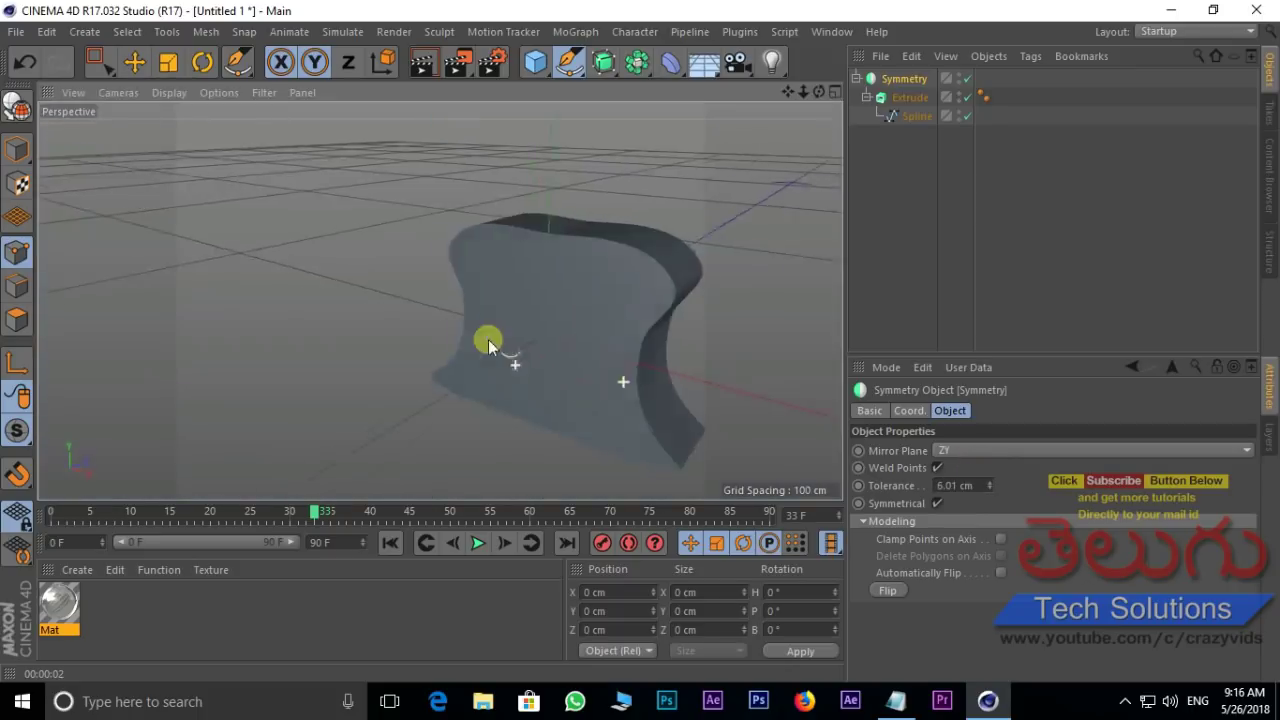
pyautogui.moveTo(486, 343)
pyautogui.keyDown('alt'); pyautogui.mouseDown()
pyautogui.moveTo(634, 360)
pyautogui.moveTo(614, 289)
pyautogui.moveTo(447, 311)
pyautogui.mouseUp(); pyautogui.keyUp('alt')
pyautogui.keyDown('alt'); pyautogui.moveTo(447, 311); pyautogui.dragTo(479, 311, button='right'); pyautogui.keyUp('alt')
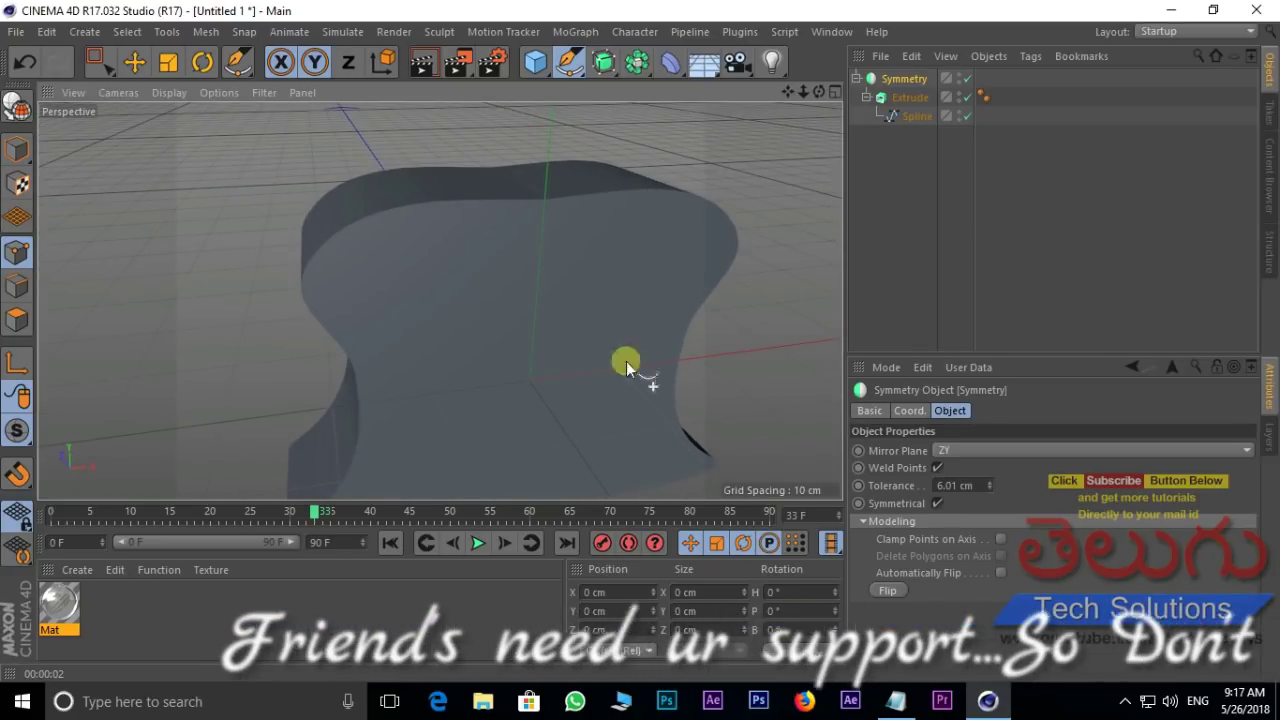
pyautogui.click(976, 448)
pyautogui.click(952, 474)
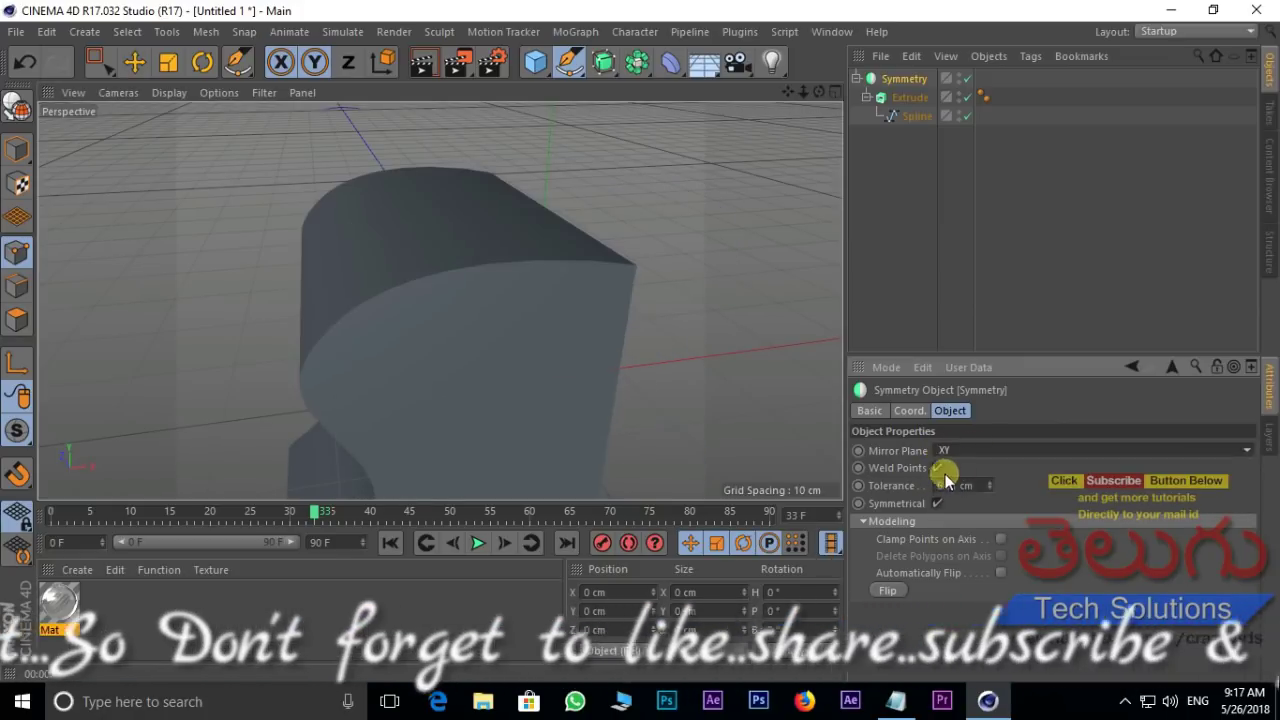
pyautogui.moveTo(443, 375)
pyautogui.keyDown('alt'); pyautogui.mouseDown()
pyautogui.moveTo(330, 392)
pyautogui.moveTo(509, 289)
pyautogui.moveTo(366, 277)
pyautogui.moveTo(489, 341)
pyautogui.mouseUp(); pyautogui.keyUp('alt')
pyautogui.scroll(-5, 488, 341)
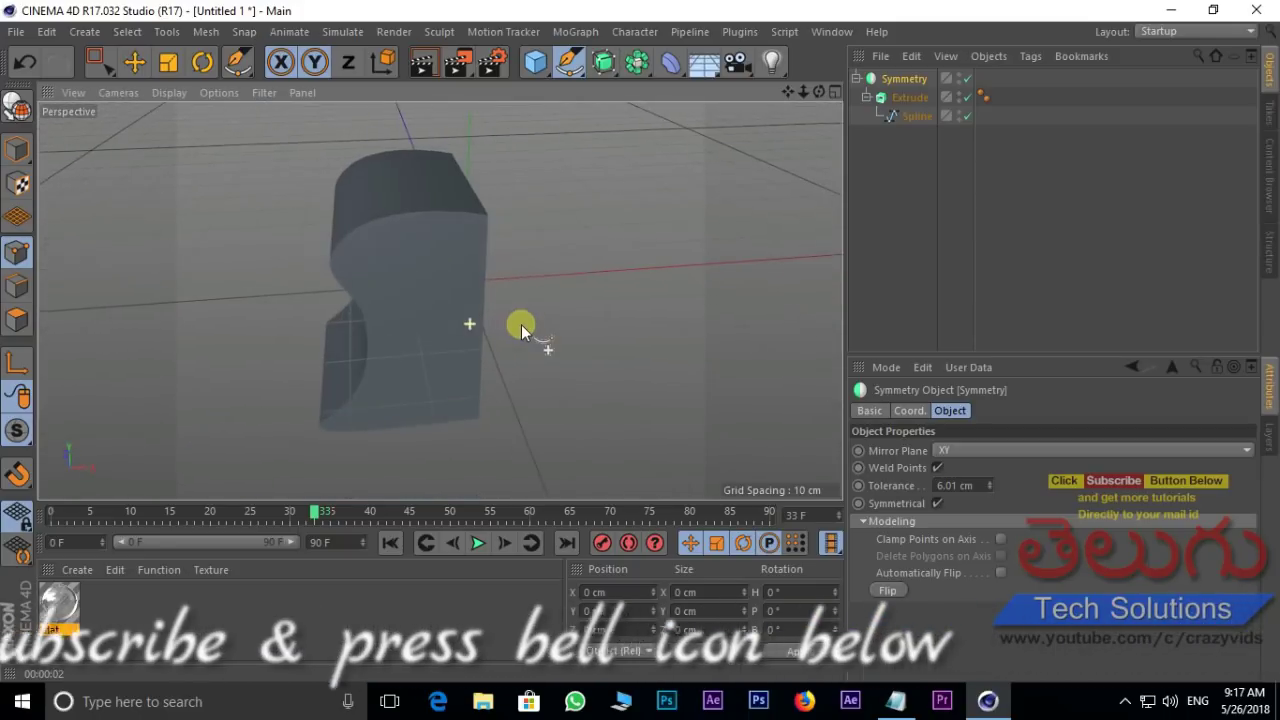
pyautogui.click(985, 449)
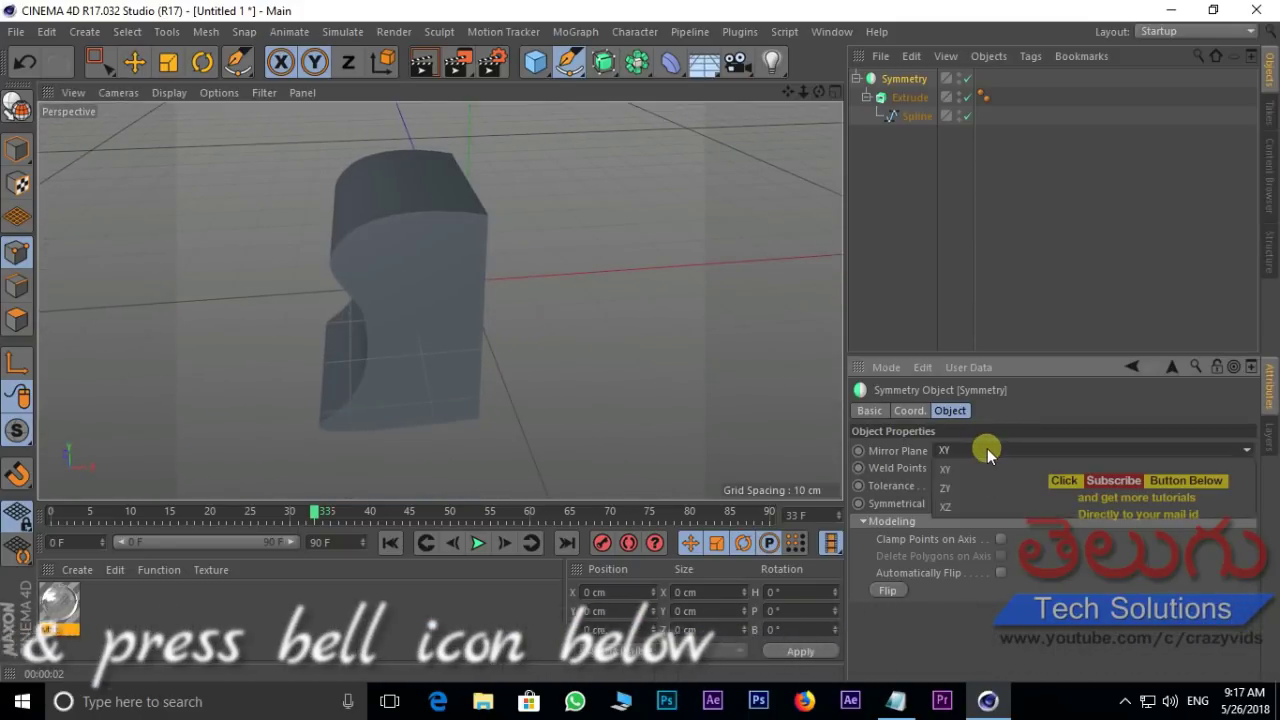
pyautogui.click(955, 507)
pyautogui.moveTo(318, 247)
pyautogui.keyDown('alt'); pyautogui.mouseDown()
pyautogui.moveTo(305, 183)
pyautogui.moveTo(557, 289)
pyautogui.moveTo(520, 314)
pyautogui.moveTo(544, 324)
pyautogui.mouseUp(); pyautogui.keyUp('alt')
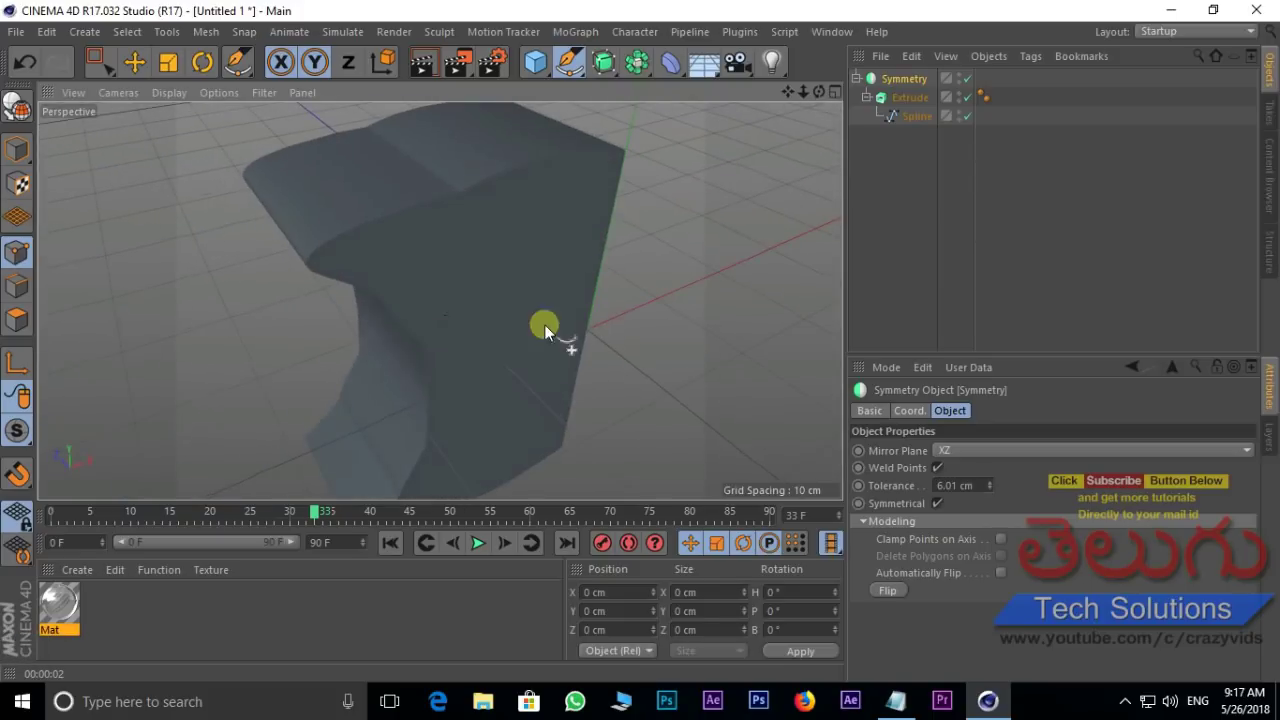
pyautogui.click(962, 451)
pyautogui.click(958, 487)
pyautogui.moveTo(622, 306)
pyautogui.keyDown('alt'); pyautogui.mouseDown()
pyautogui.moveTo(441, 235)
pyautogui.moveTo(763, 249)
pyautogui.moveTo(794, 266)
pyautogui.moveTo(603, 251)
pyautogui.moveTo(675, 245)
pyautogui.moveTo(568, 264)
pyautogui.moveTo(672, 256)
pyautogui.moveTo(624, 255)
pyautogui.mouseUp(); pyautogui.keyUp('alt')
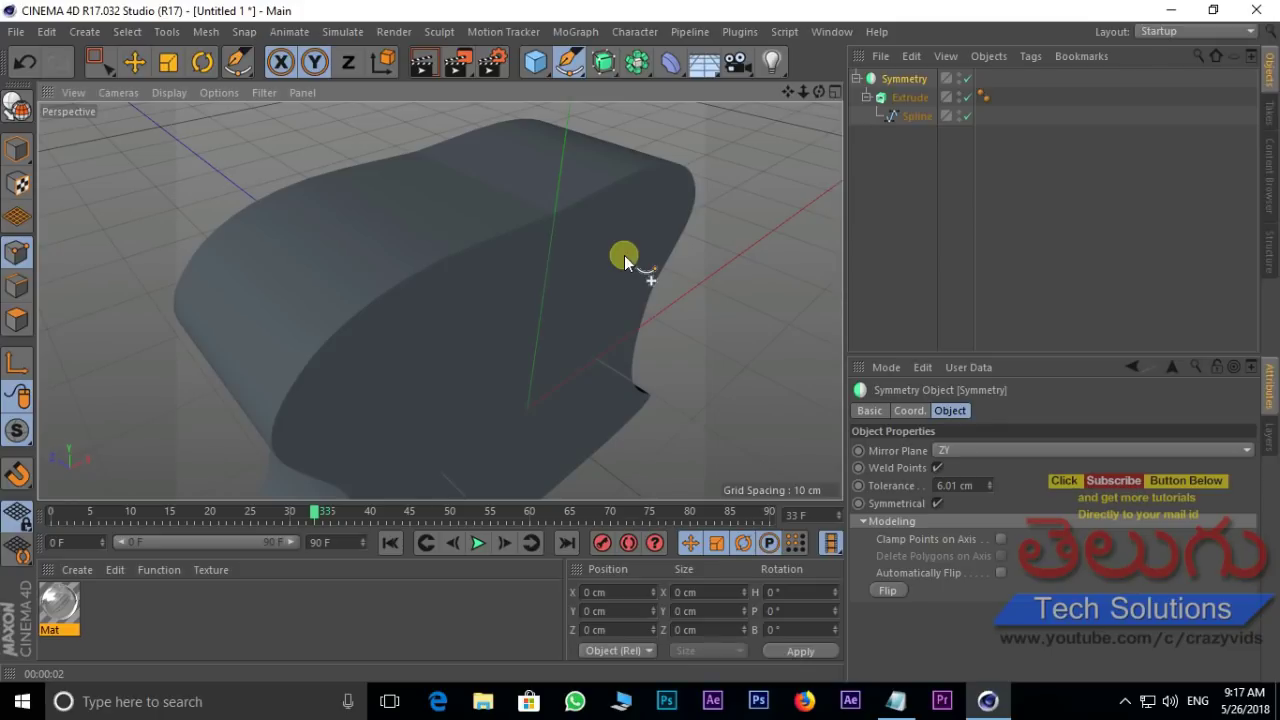
pyautogui.click(914, 79)
pyautogui.press('Delete')
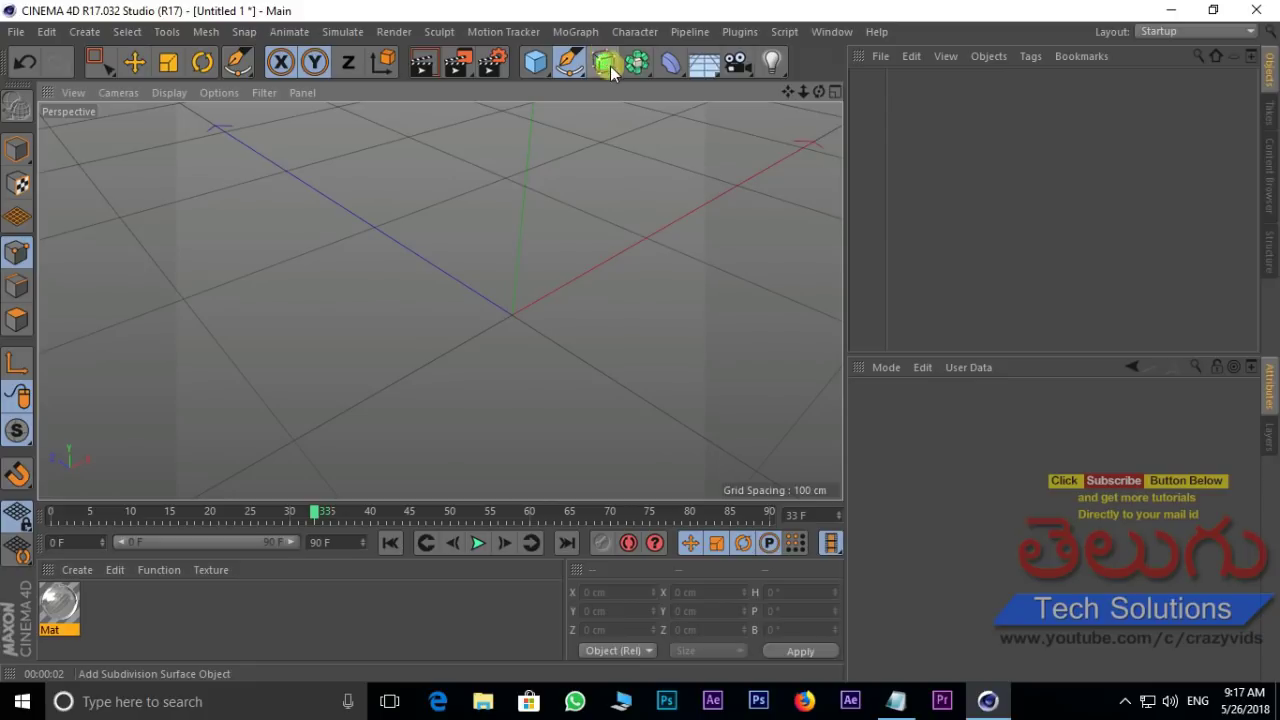
# - Add a Python Generator from the generators palette and select it
pyautogui.moveTo(637, 62); pyautogui.dragTo(990, 159)
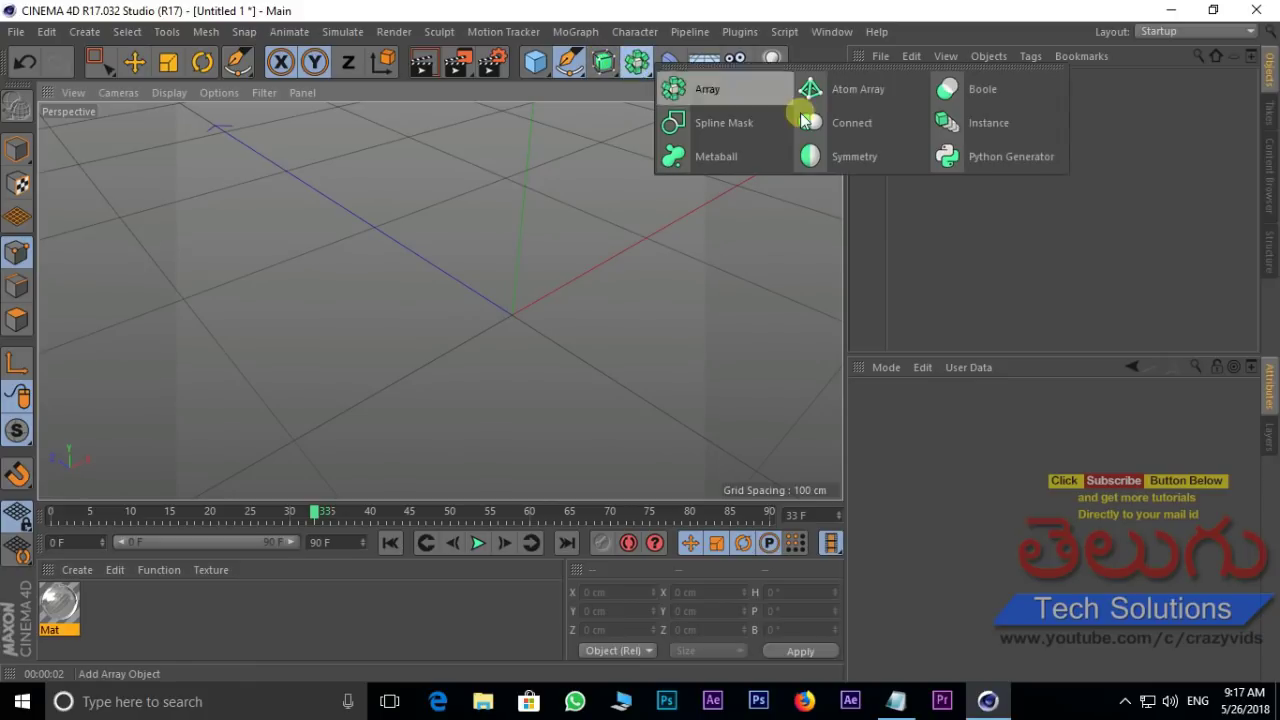
pyautogui.click(991, 162)
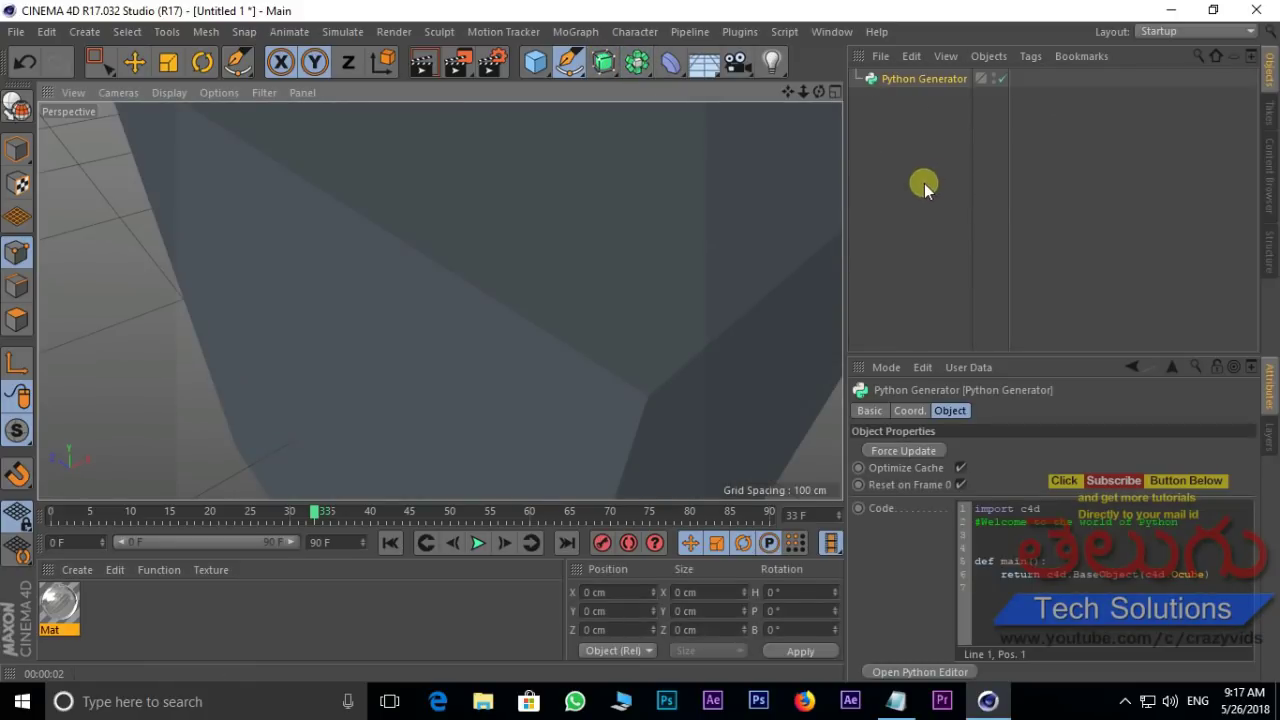
pyautogui.scroll(-3, 383, 232)
pyautogui.scroll(-3, 409, 204)
pyautogui.scroll(-2, 409, 204)
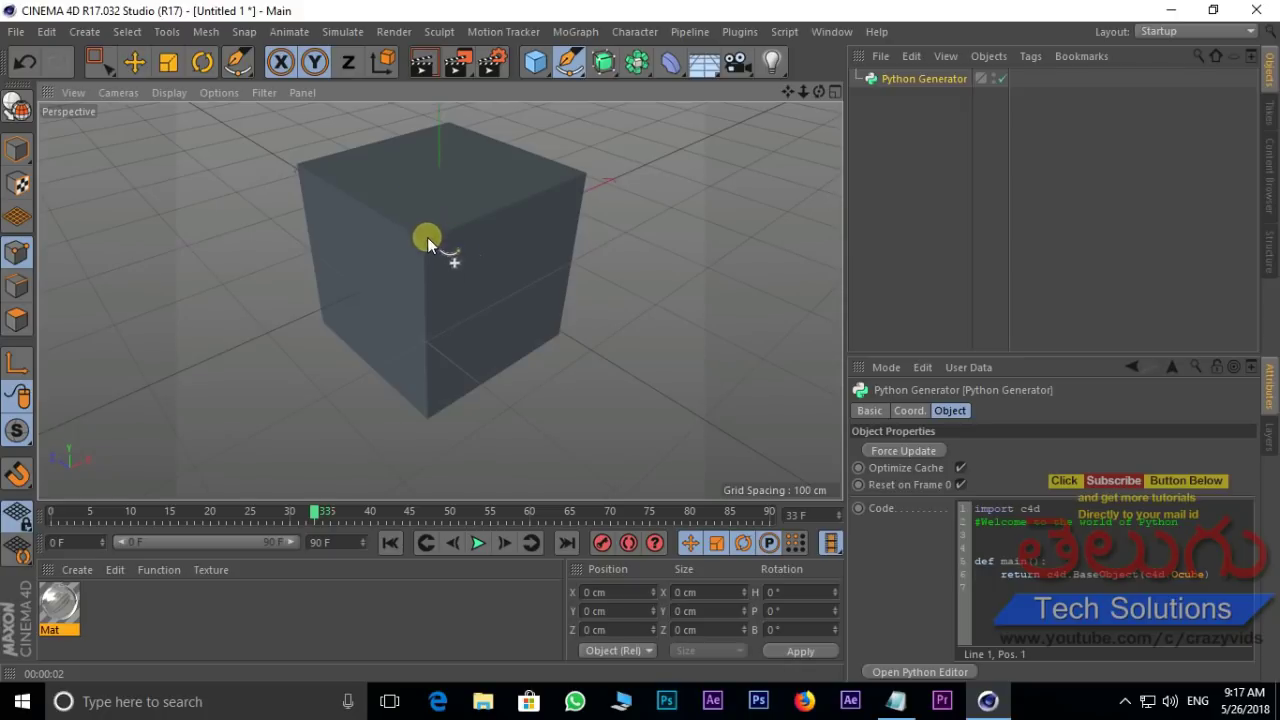
pyautogui.click(921, 76)
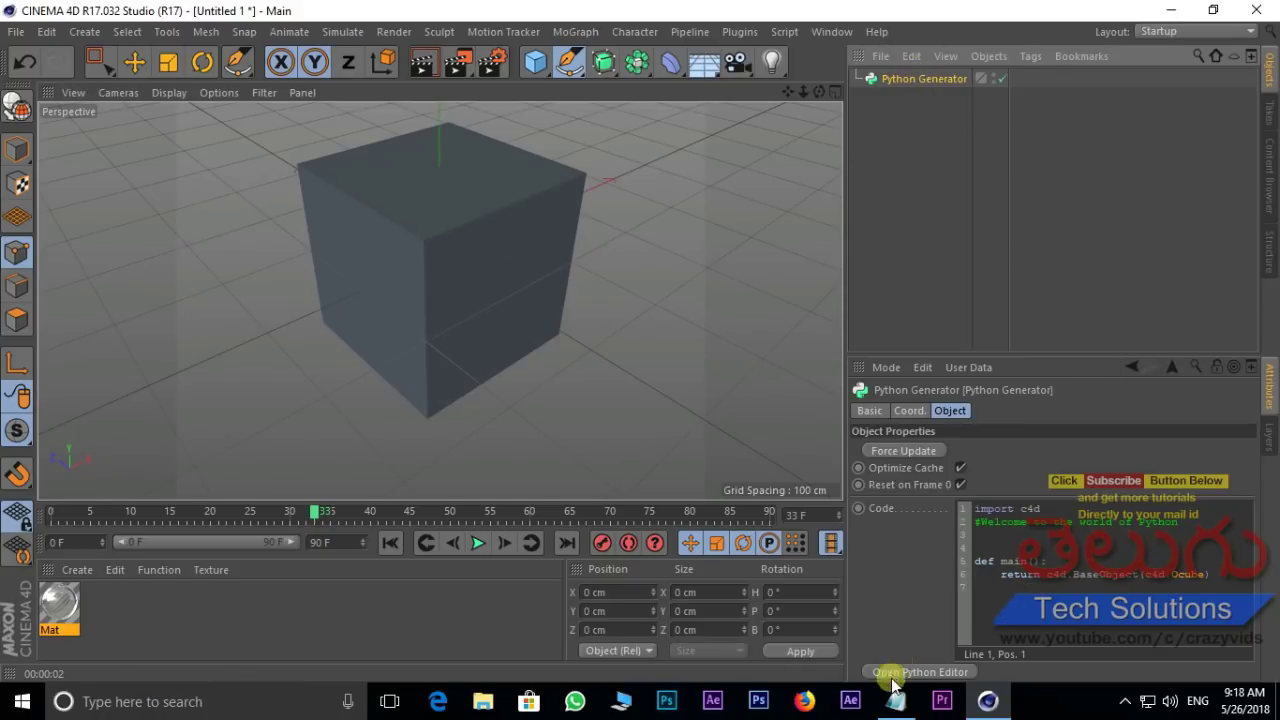
# - Open the Expression Editor, delete the return-cube line, and move the editor aside
pyautogui.click(940, 672)
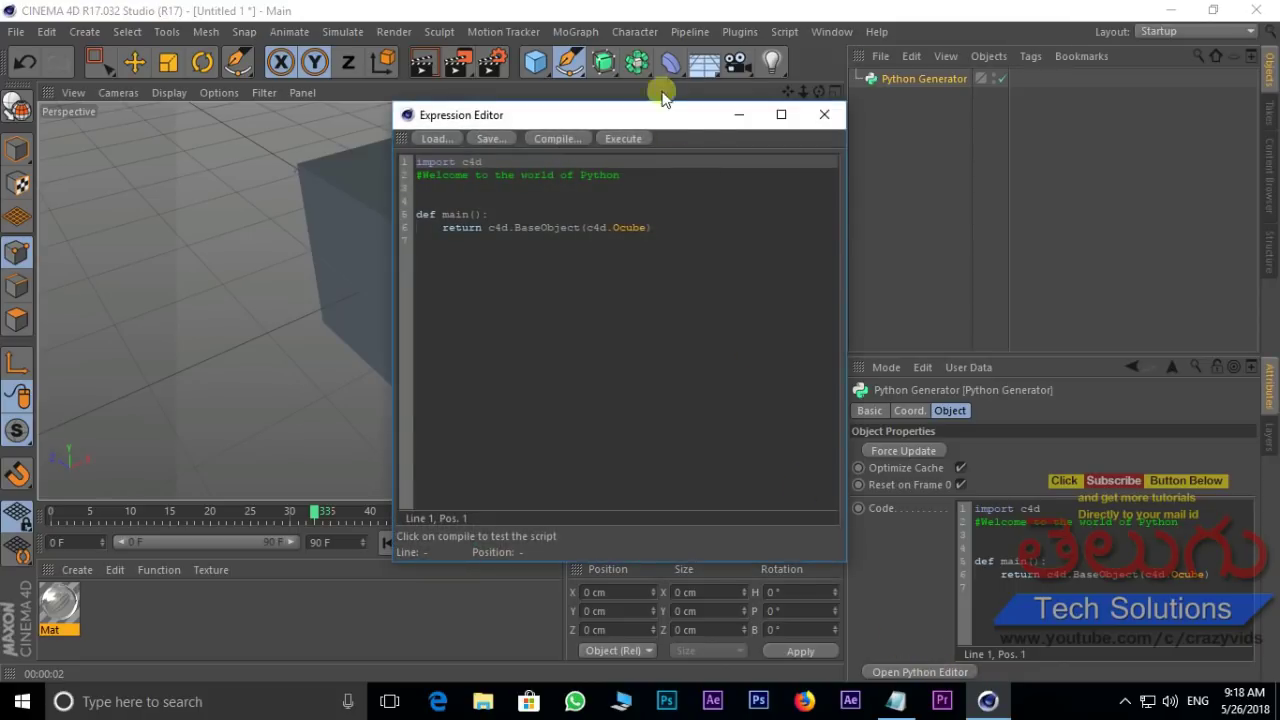
pyautogui.moveTo(665, 113); pyautogui.dragTo(558, 91)
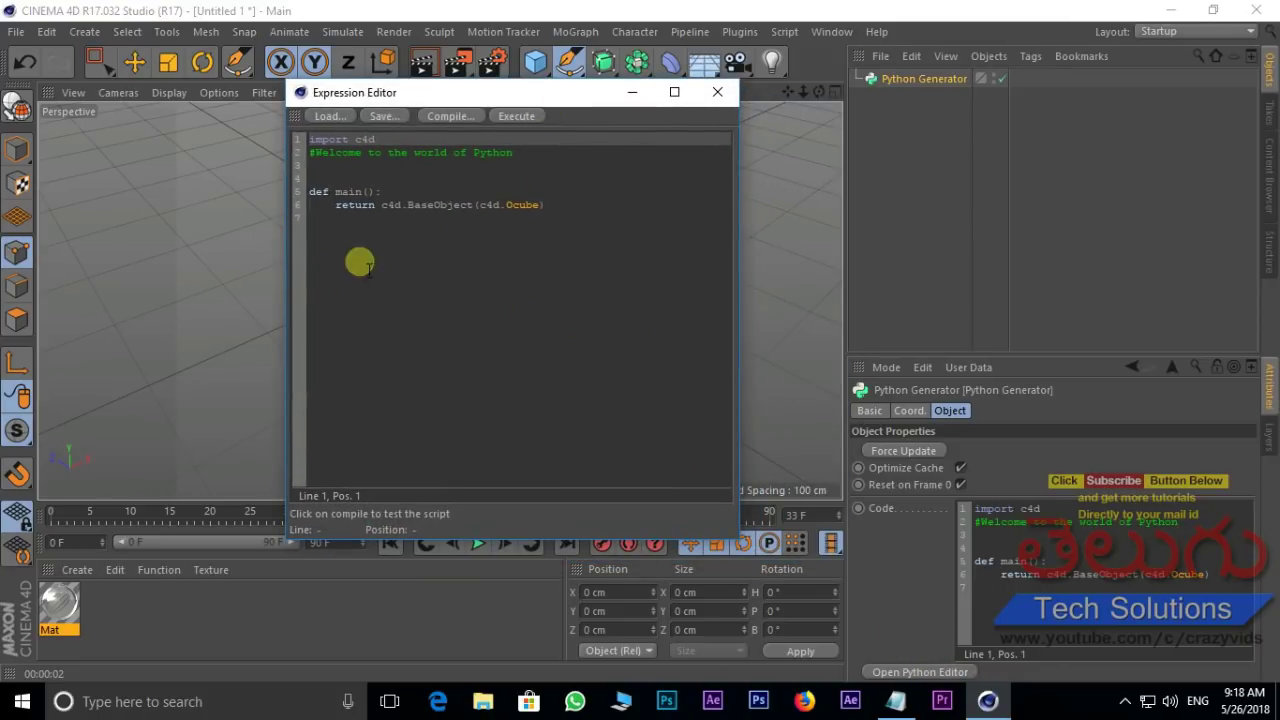
pyautogui.click(329, 205)
pyautogui.keyDown('shift'); pyautogui.click(495, 205); pyautogui.keyUp('shift')
pyautogui.moveTo(495, 206); pyautogui.dragTo(520, 208)
pyautogui.press('BackSpace')
pyautogui.press('BackSpace')
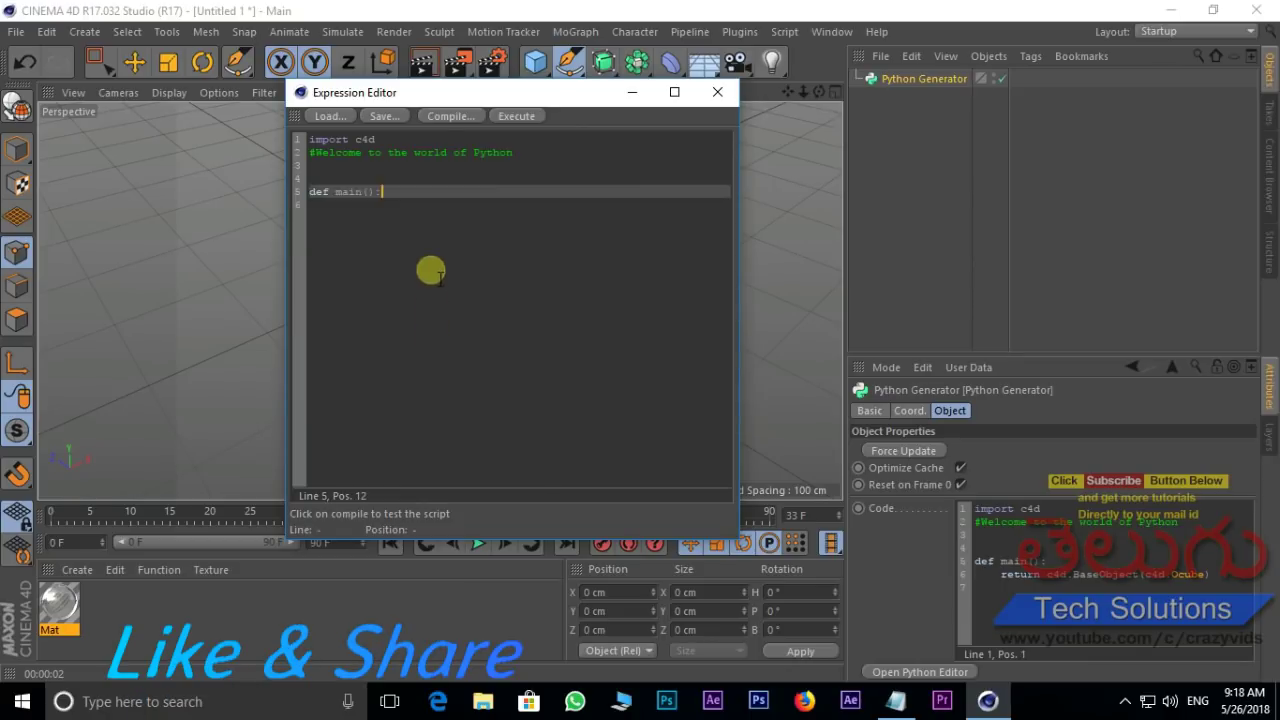
pyautogui.moveTo(408, 100); pyautogui.dragTo(800, 160)
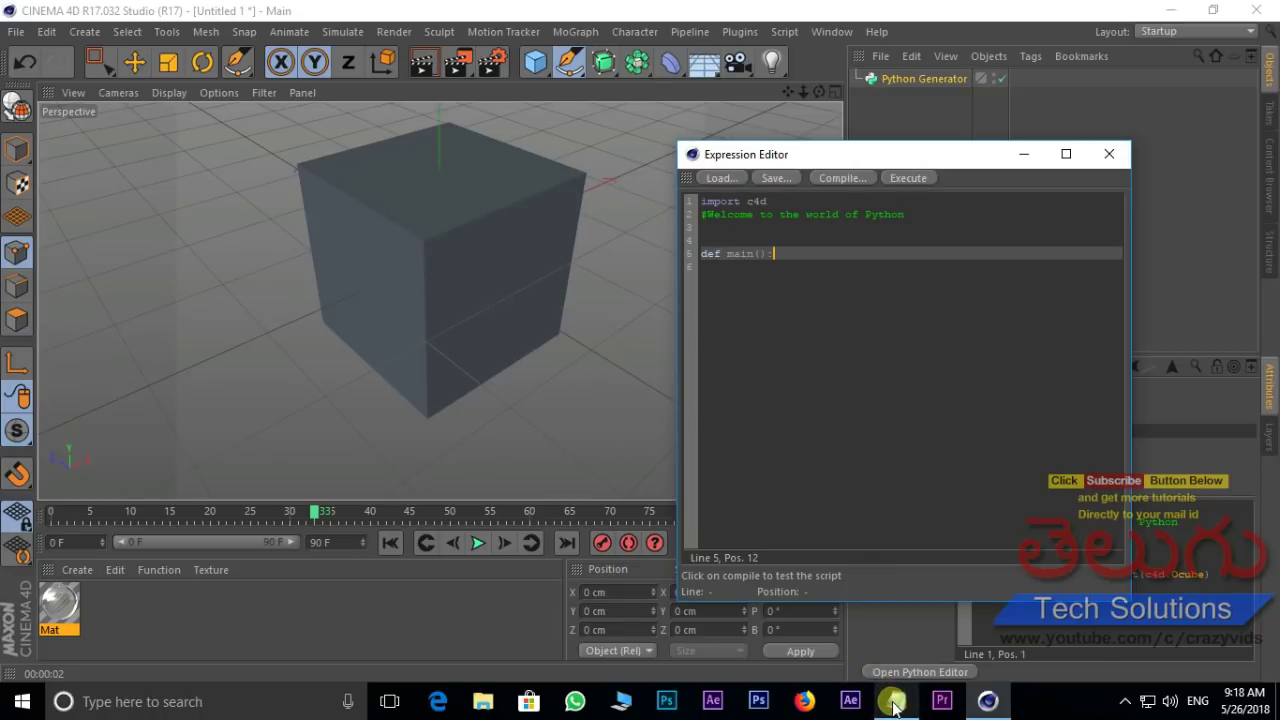
pyautogui.click(893, 702)
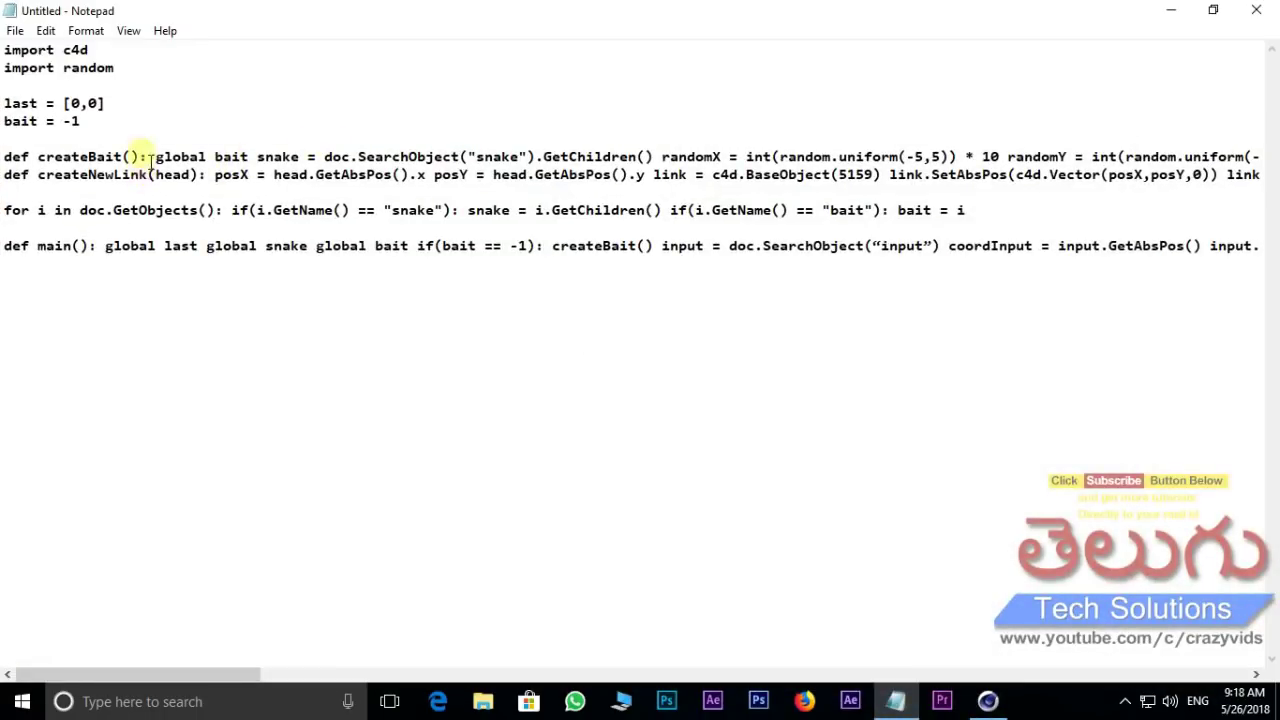
# - Highlight the createBait and createNewLink function bodies in Notepad's snake script, then switch back to Cinema 4D
pyautogui.moveTo(148, 157); pyautogui.dragTo(410, 193)
pyautogui.moveTo(171, 673)
pyautogui.mouseDown()
pyautogui.moveTo(430, 673)
pyautogui.moveTo(165, 610)
pyautogui.mouseUp()
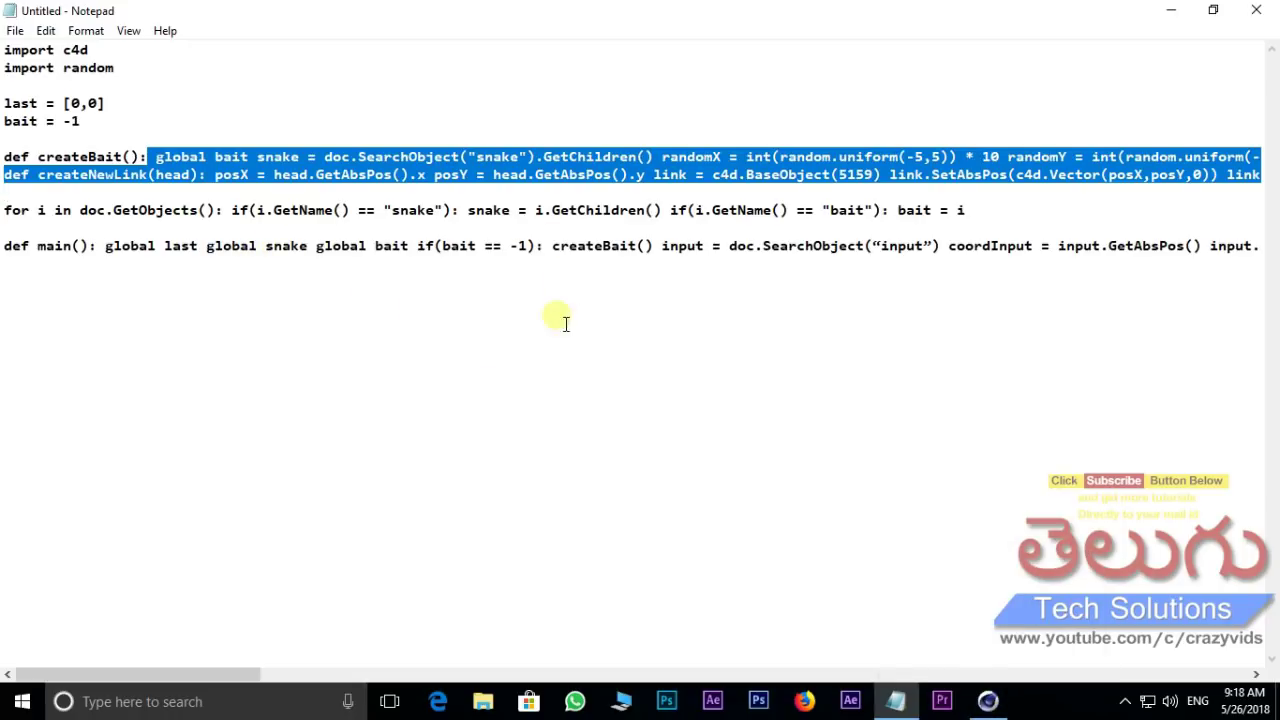
pyautogui.click(987, 701)
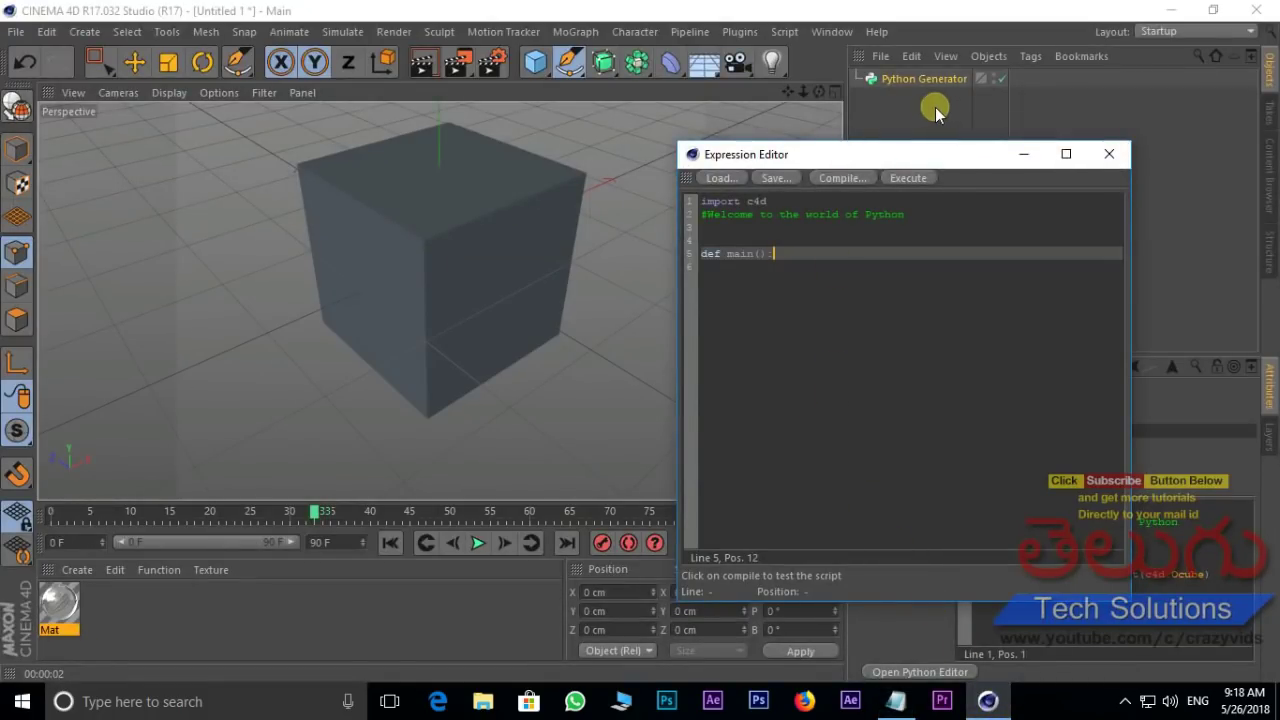
# - Shift the Expression Editor window aside and bring up the generators palette from the toolbar
pyautogui.moveTo(914, 149); pyautogui.dragTo(932, 142)
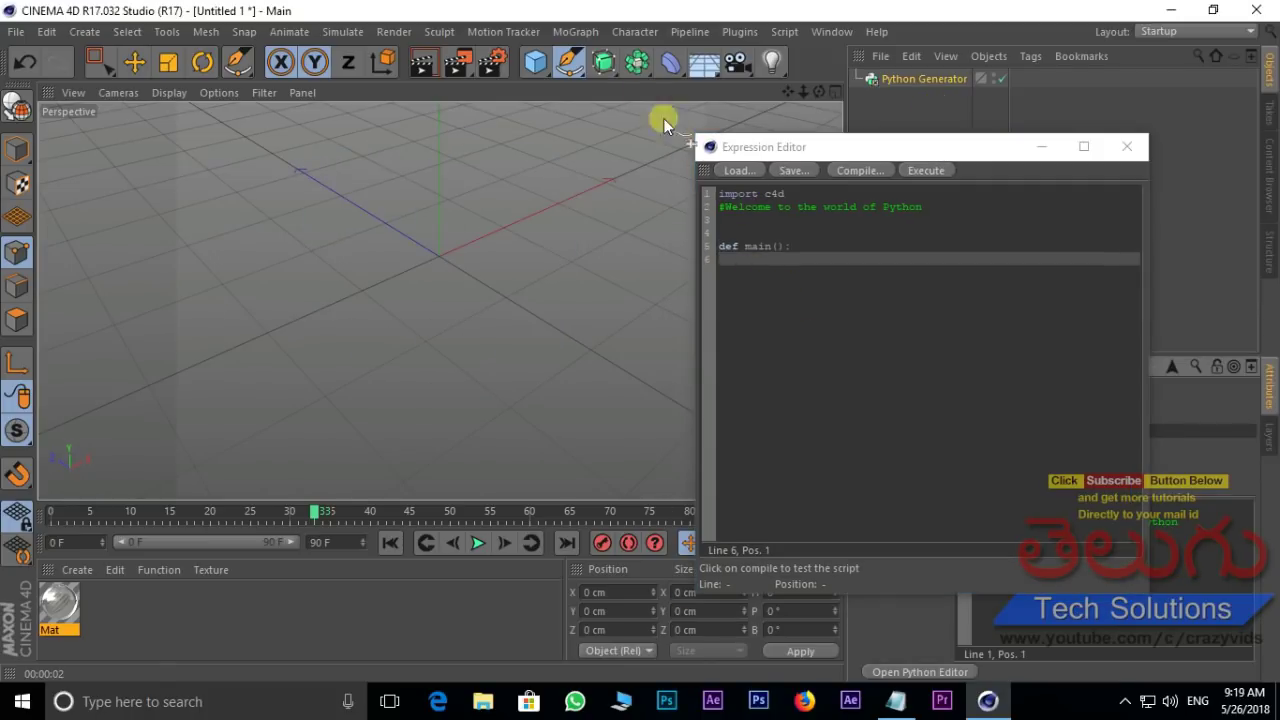
pyautogui.click(636, 62)
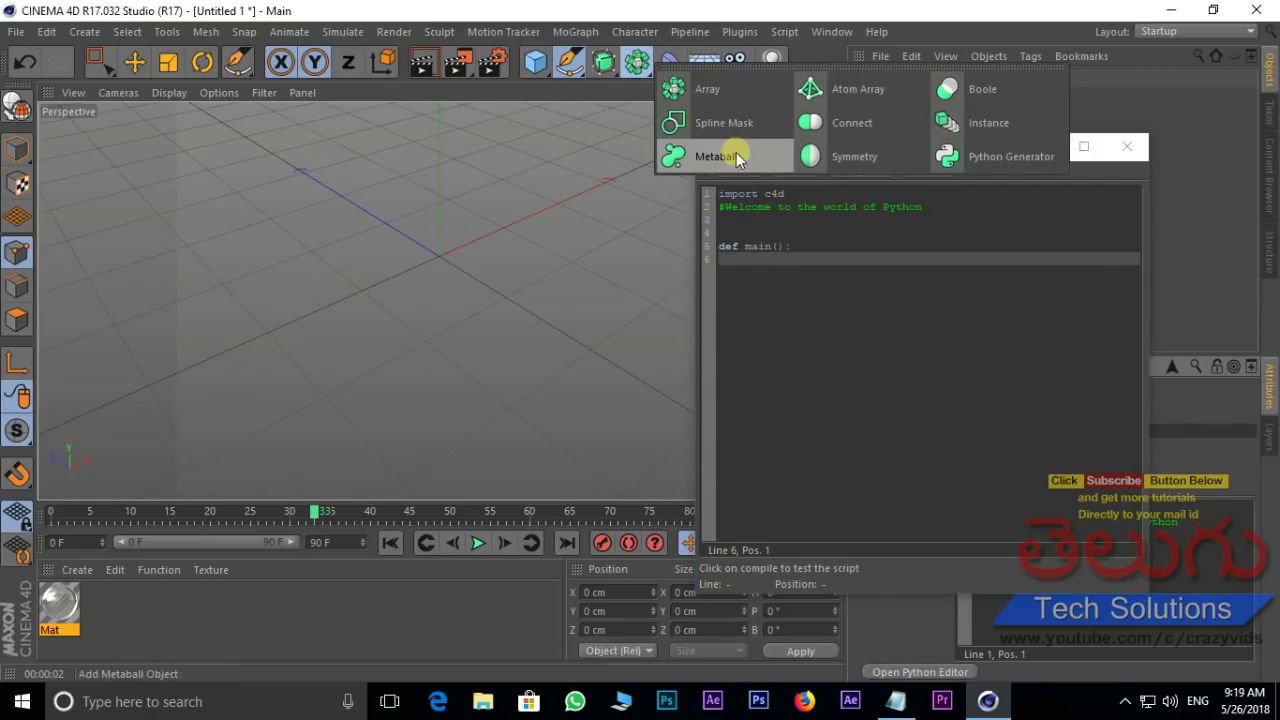